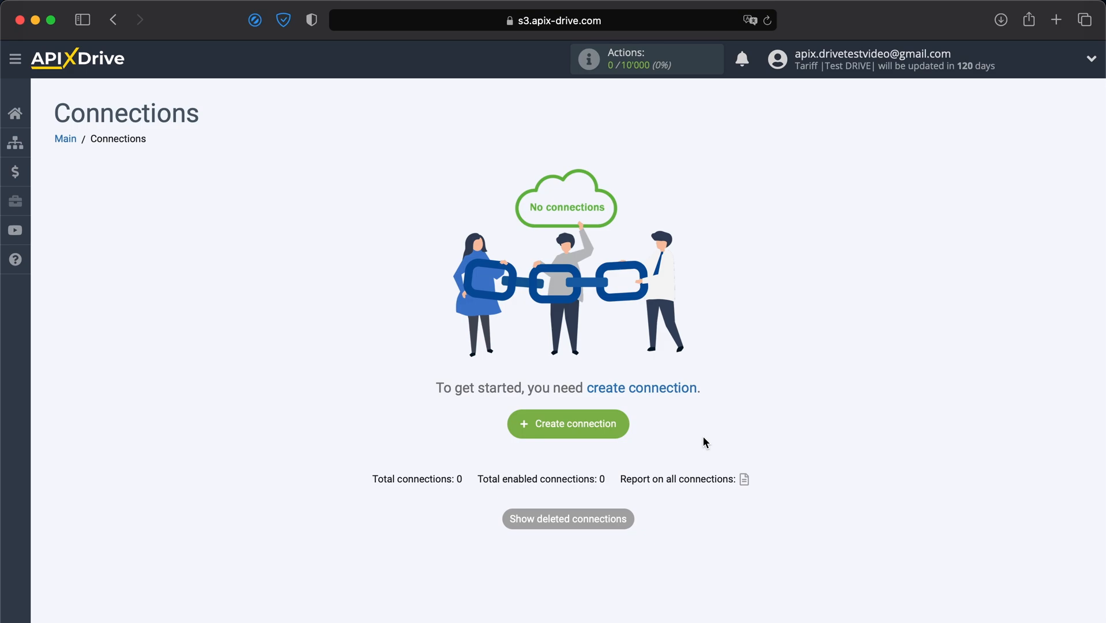
Step: Create a new connection and select Ecwid as the source system
{"action": "left_click", "coordinate": [593, 425]}
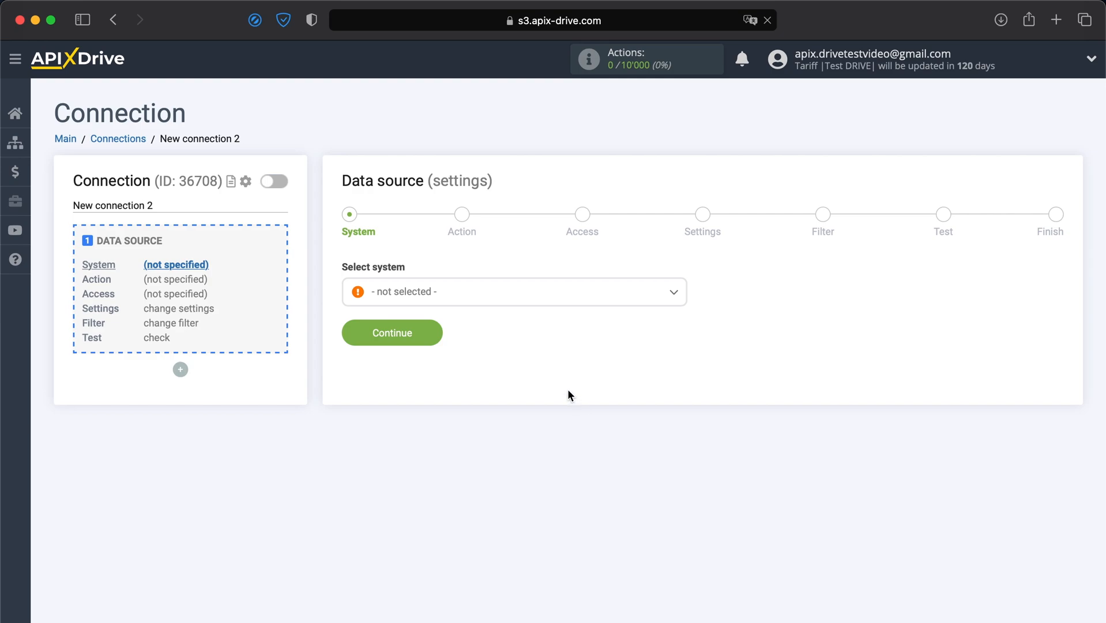
{"action": "left_click", "coordinate": [509, 304]}
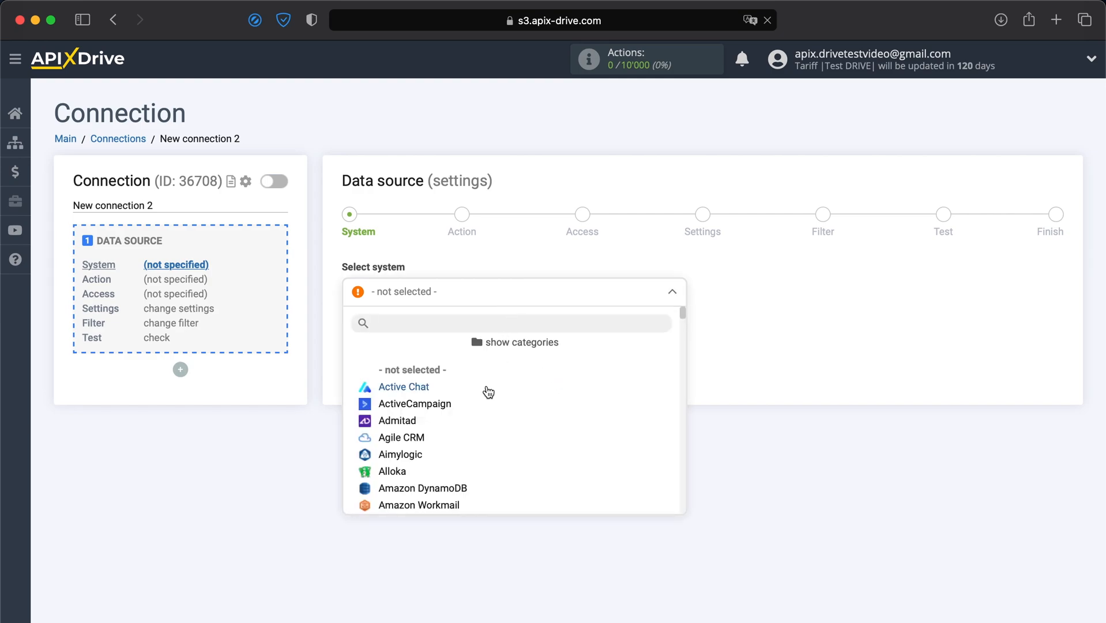
{"action": "scroll", "coordinate": [476, 430], "scroll_direction": "down", "scroll_amount": 3}
{"action": "scroll", "coordinate": [476, 429], "scroll_direction": "down", "scroll_amount": 10}
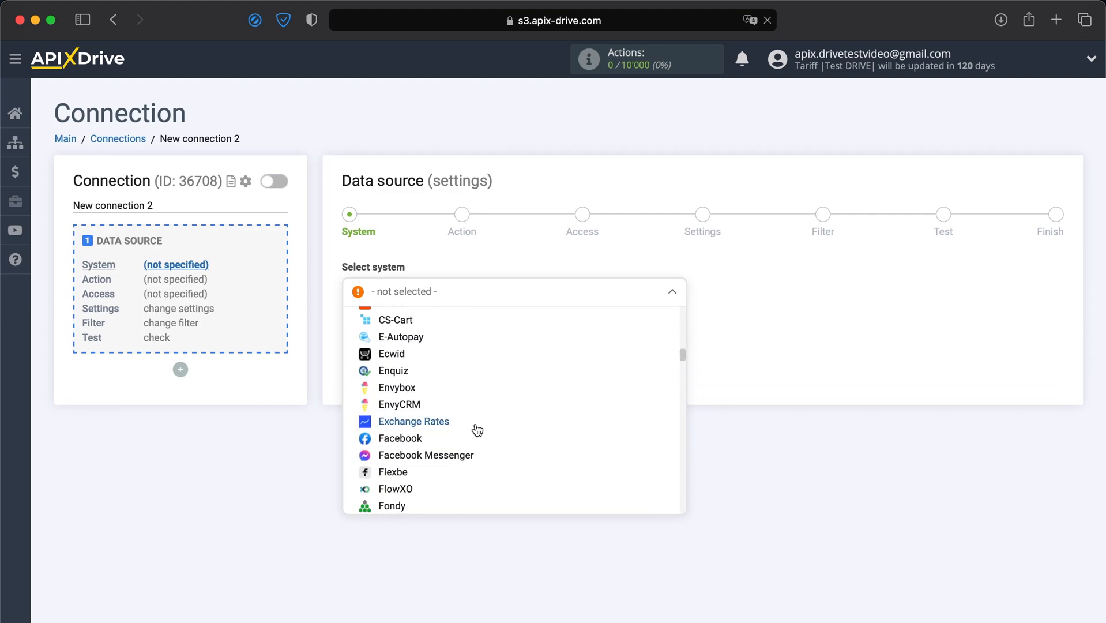
{"action": "left_click", "coordinate": [401, 356]}
{"action": "left_click", "coordinate": [395, 340]}
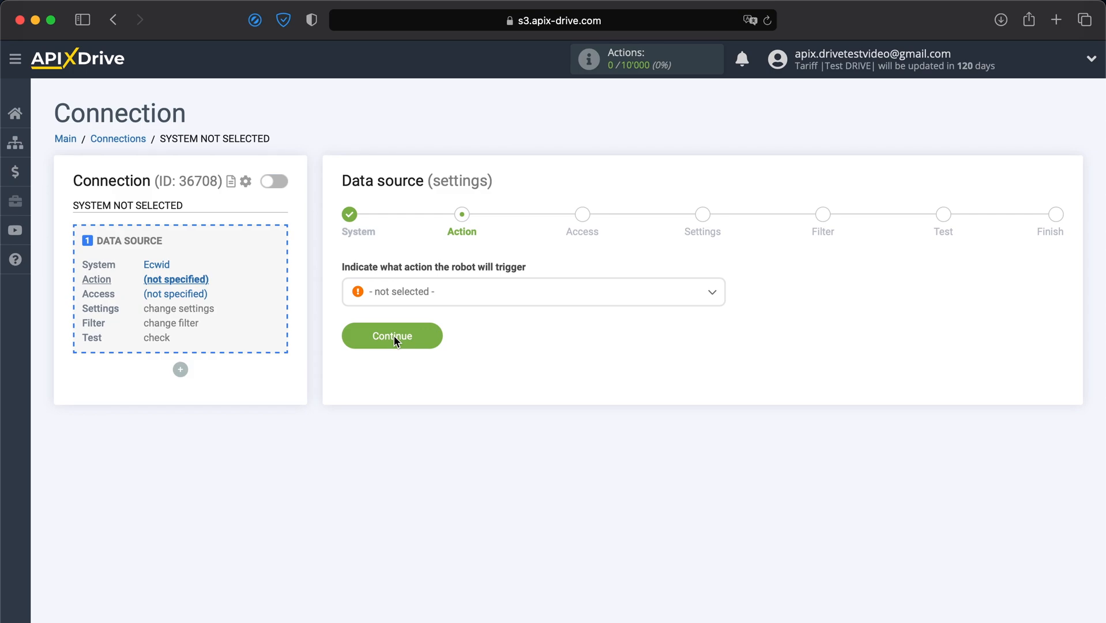
Step: Choose Get Orders (new) as the Ecwid action and continue to account access
{"action": "left_click", "coordinate": [421, 298]}
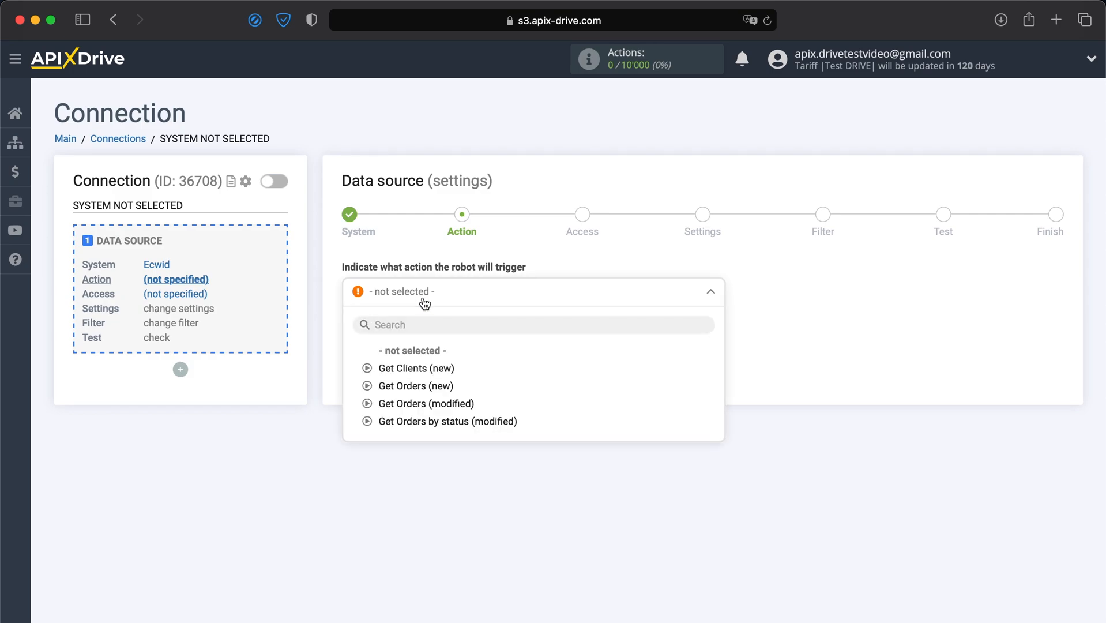
{"action": "left_click", "coordinate": [397, 386]}
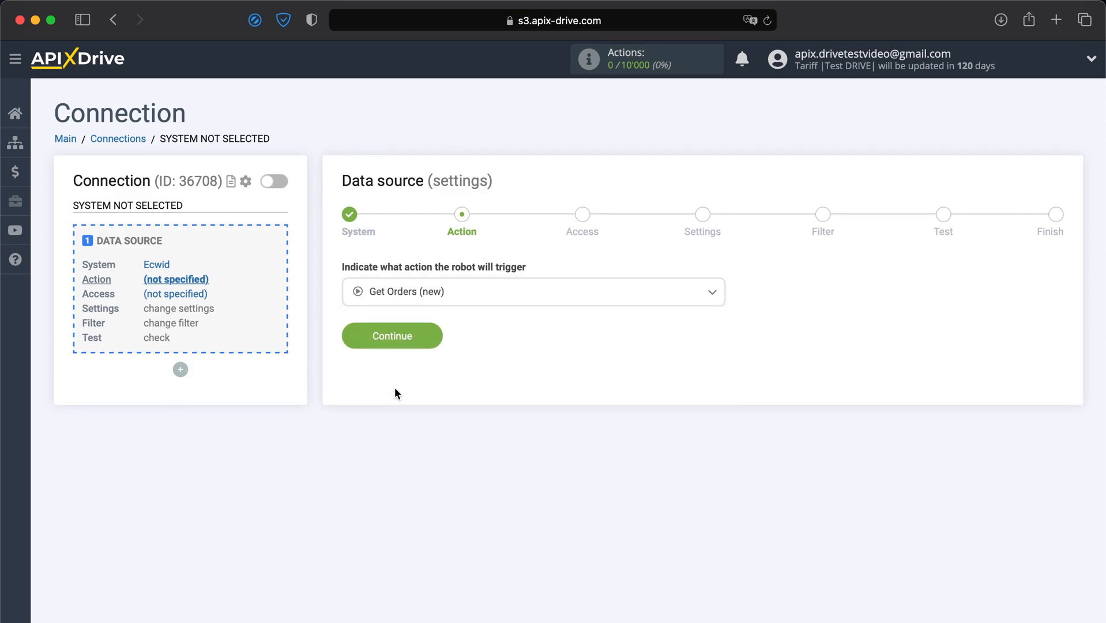
{"action": "left_click", "coordinate": [379, 338]}
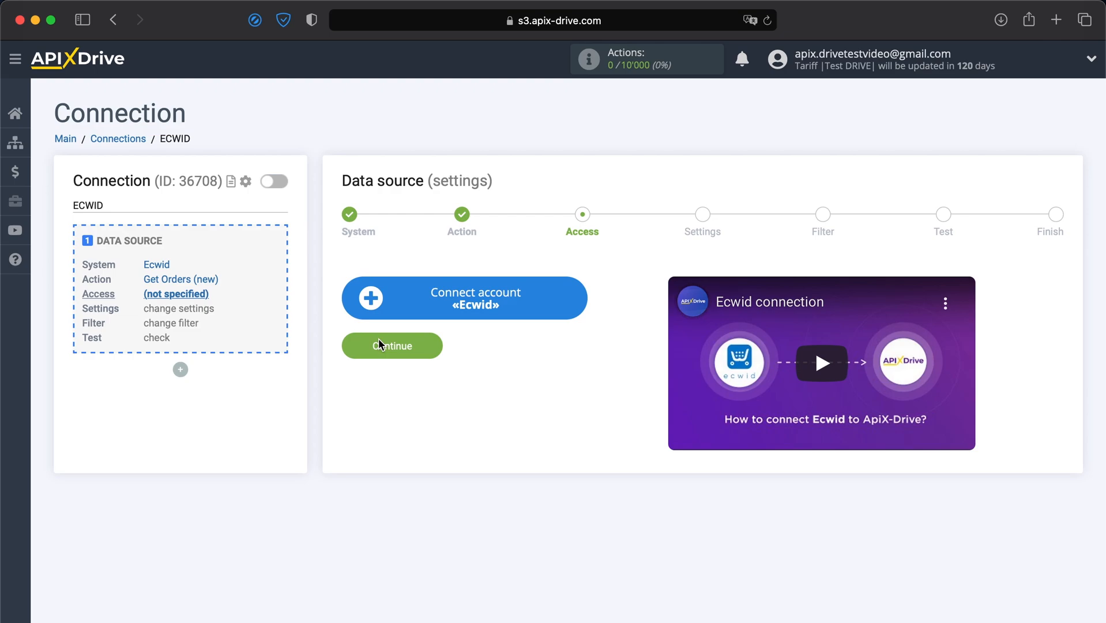
Step: Connect the Ecwid store account by signing in with the store's email and password
{"action": "left_click", "coordinate": [421, 311]}
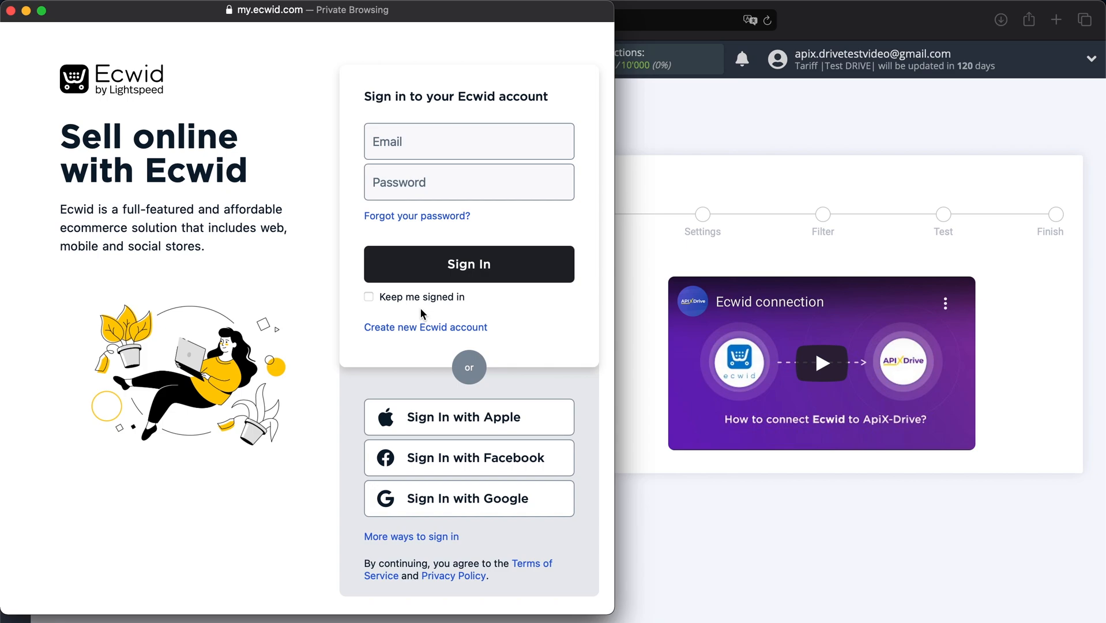
{"action": "left_click", "coordinate": [435, 148]}
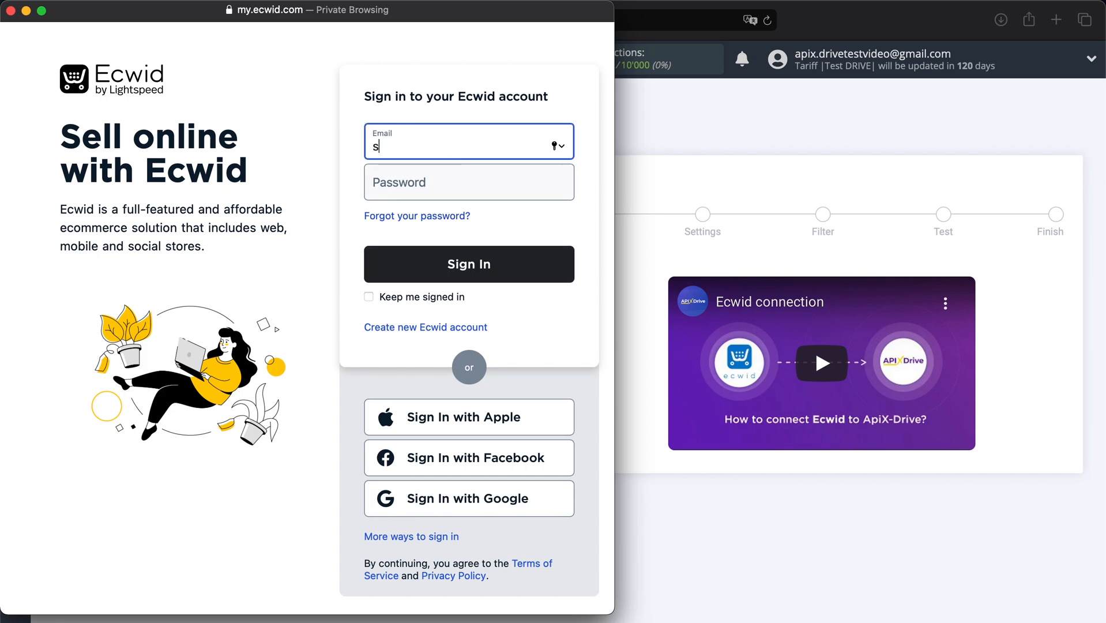
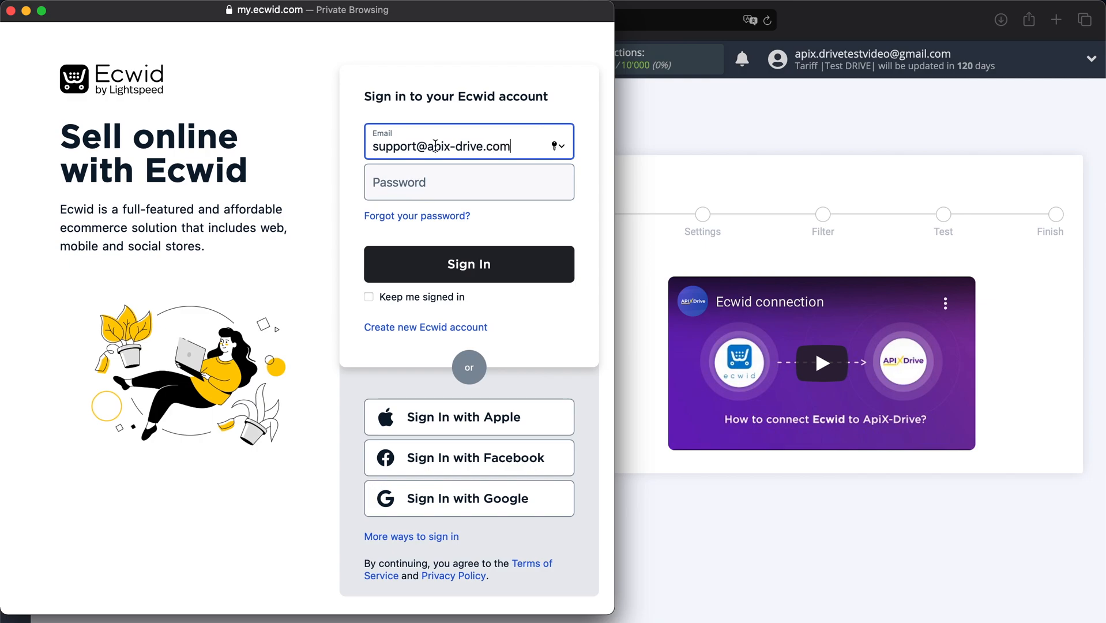
{"action": "left_click", "coordinate": [425, 190]}
{"action": "type", "text": "••••••••••••"}
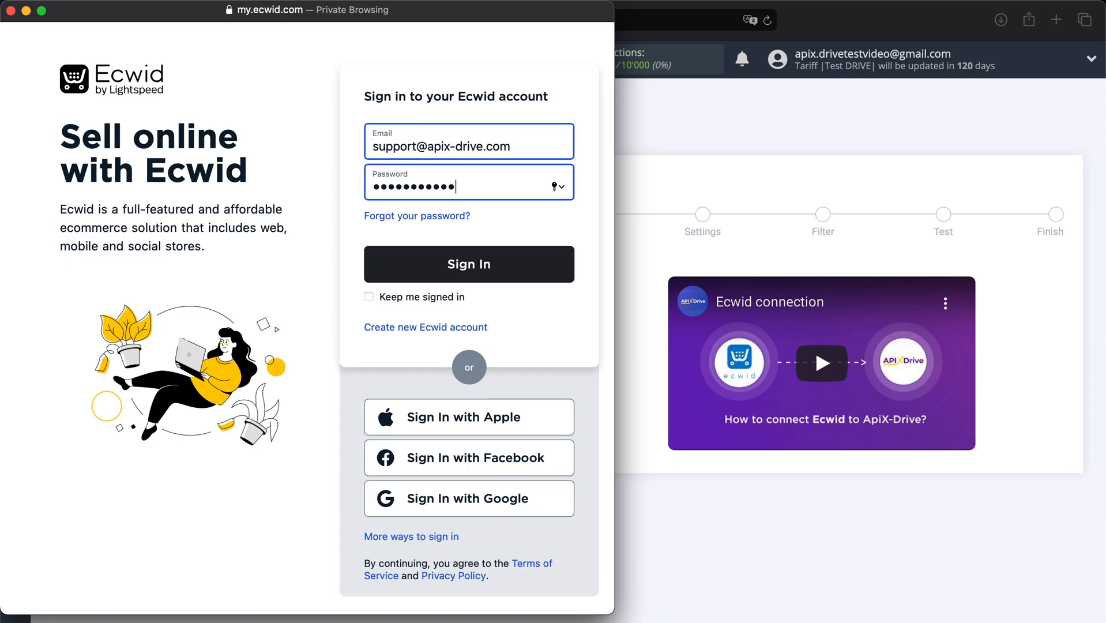
{"action": "left_click", "coordinate": [417, 261]}
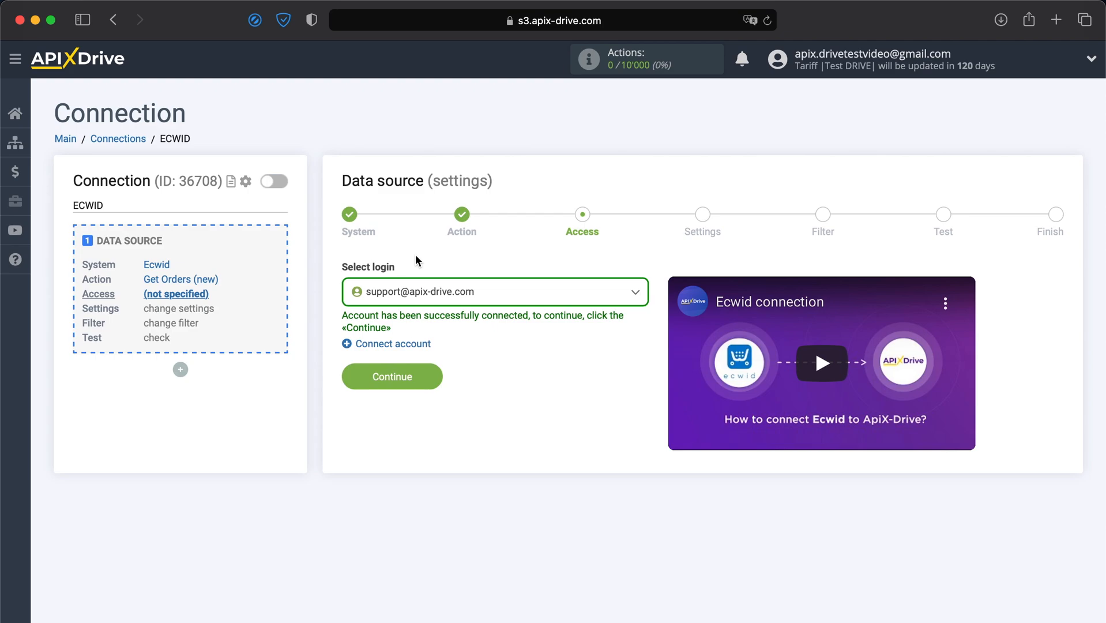
Step: Select the connected Ecwid login and continue through Settings to the Filter step
{"action": "left_click", "coordinate": [441, 294]}
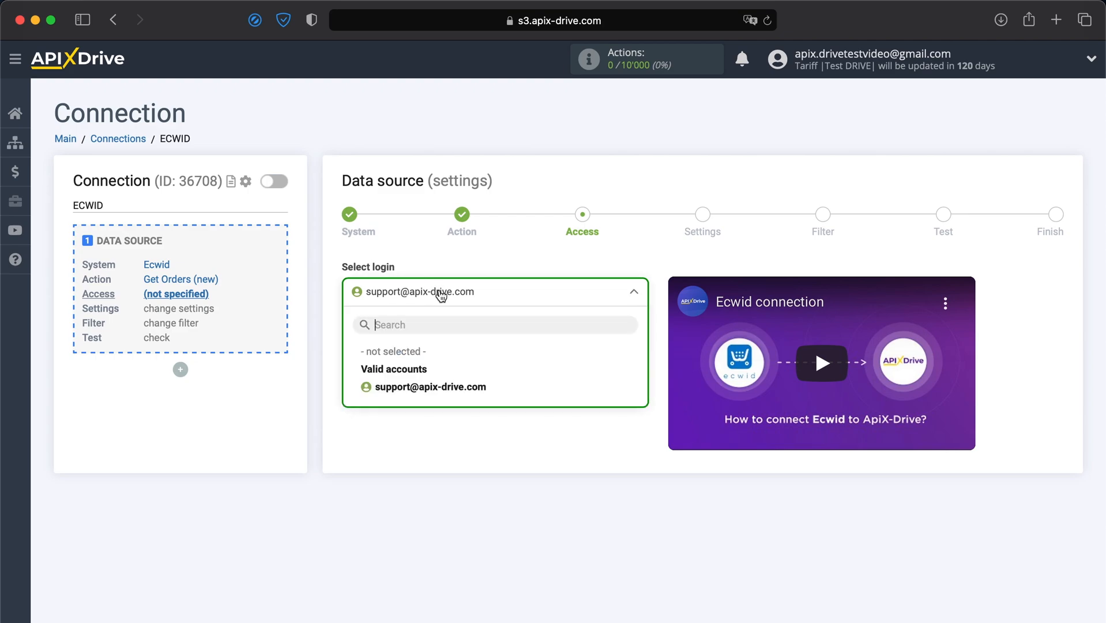
{"action": "left_click", "coordinate": [384, 387]}
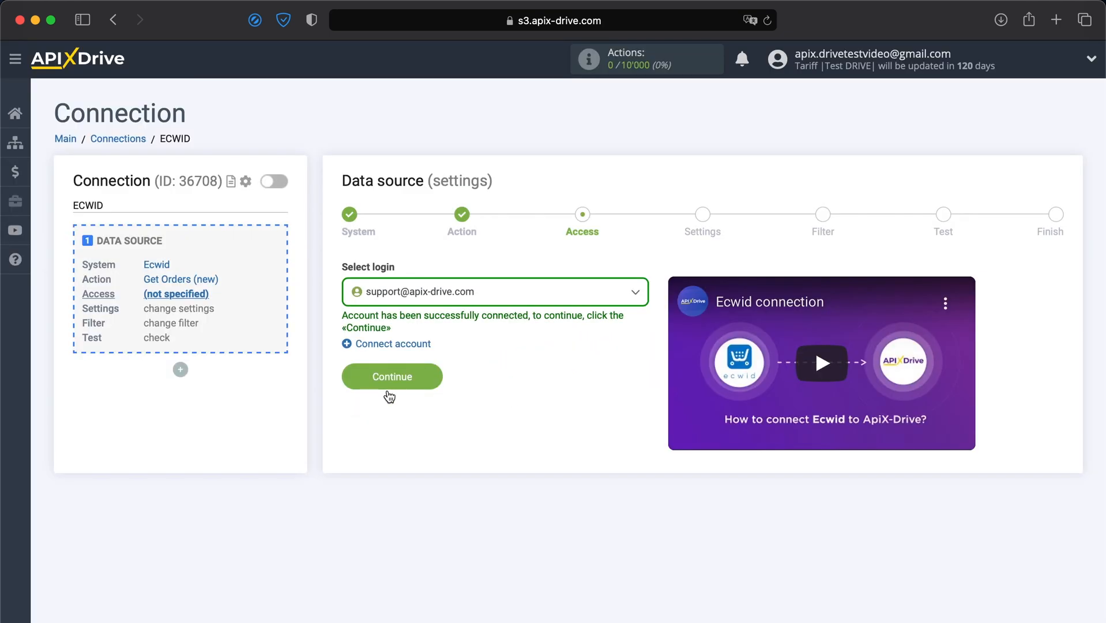
{"action": "left_click", "coordinate": [382, 381]}
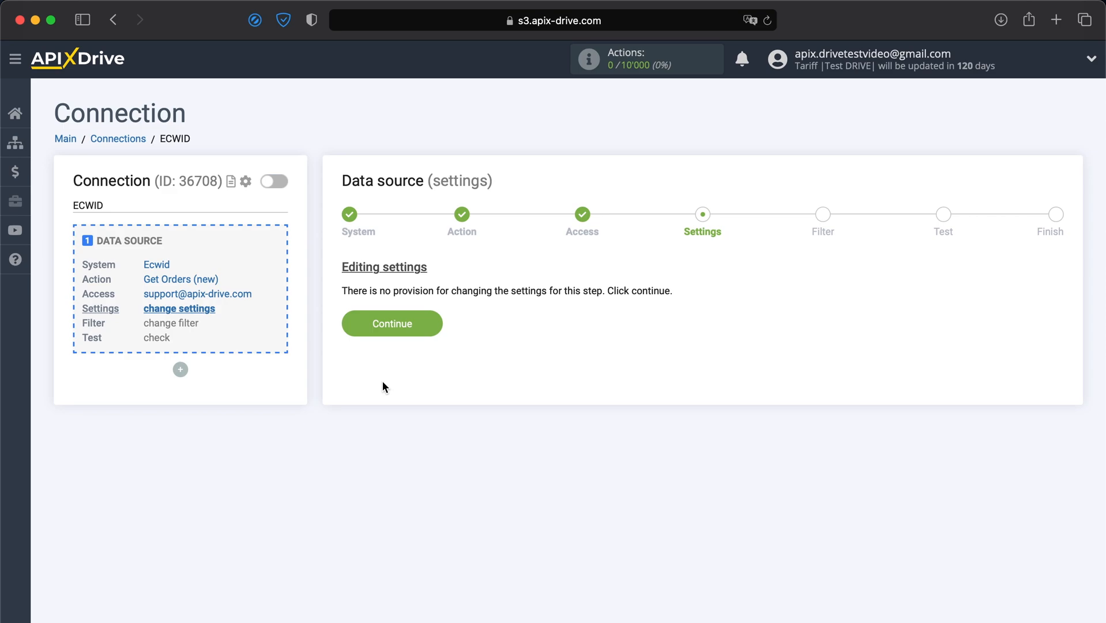
{"action": "left_click", "coordinate": [394, 322]}
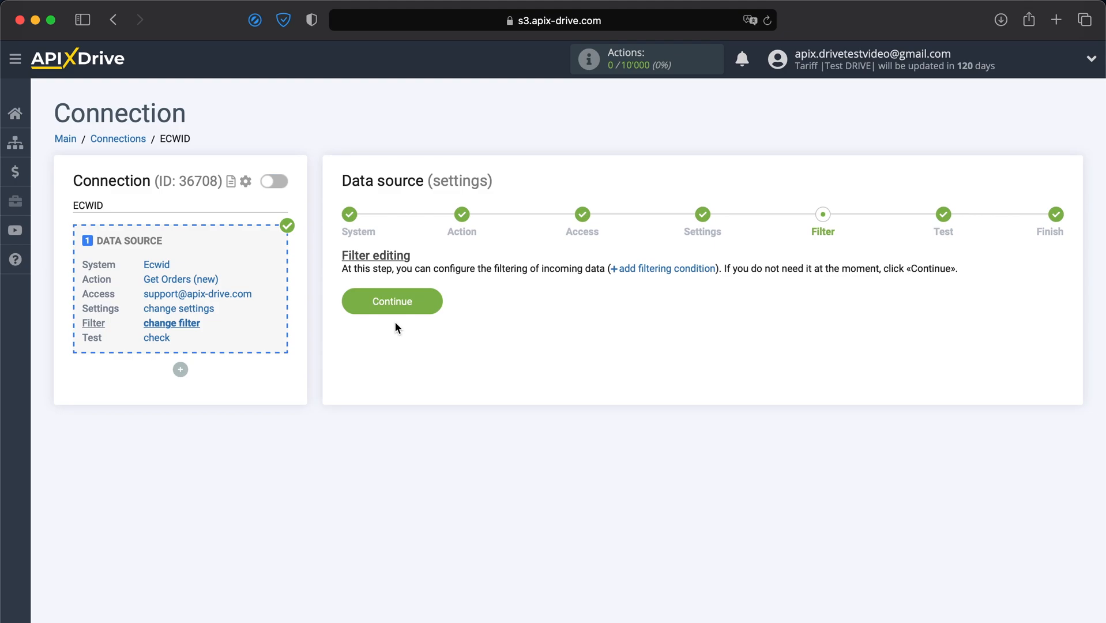
Step: Skip the filter, review the sample Ecwid order data, and finish the source setup
{"action": "left_click", "coordinate": [402, 306]}
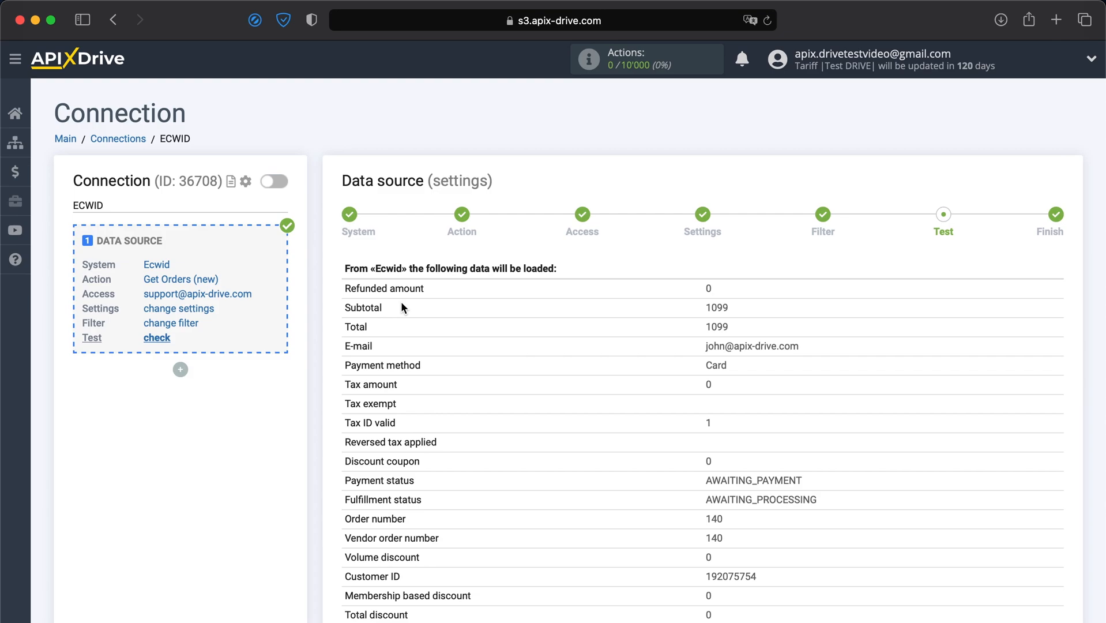
{"action": "scroll", "coordinate": [401, 305], "scroll_direction": "down", "scroll_amount": 5}
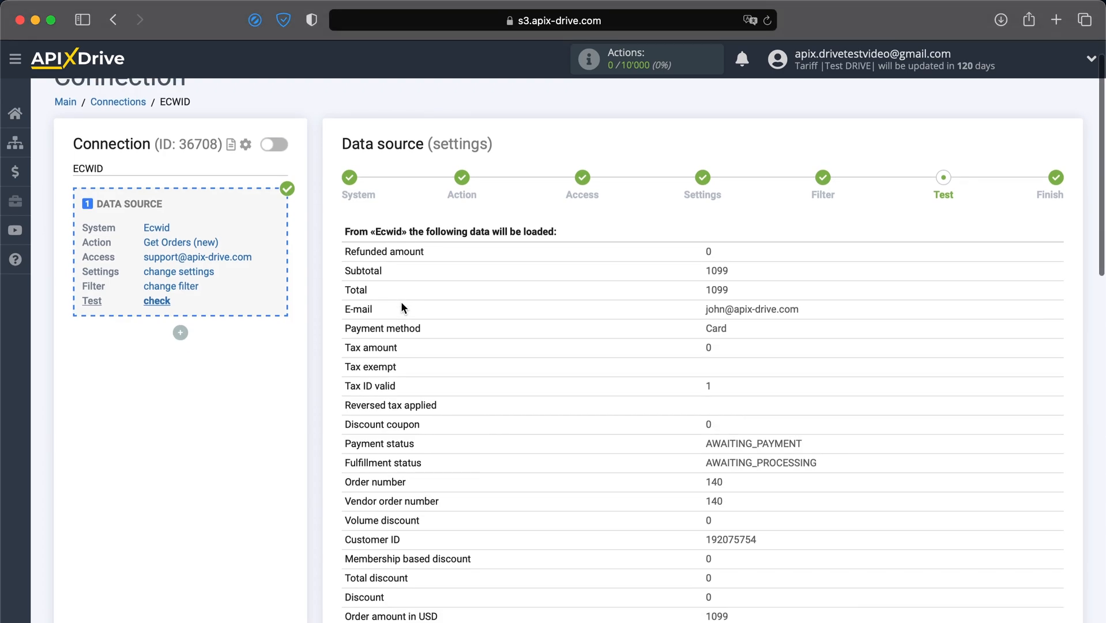
{"action": "scroll", "coordinate": [402, 306], "scroll_direction": "down", "scroll_amount": 7}
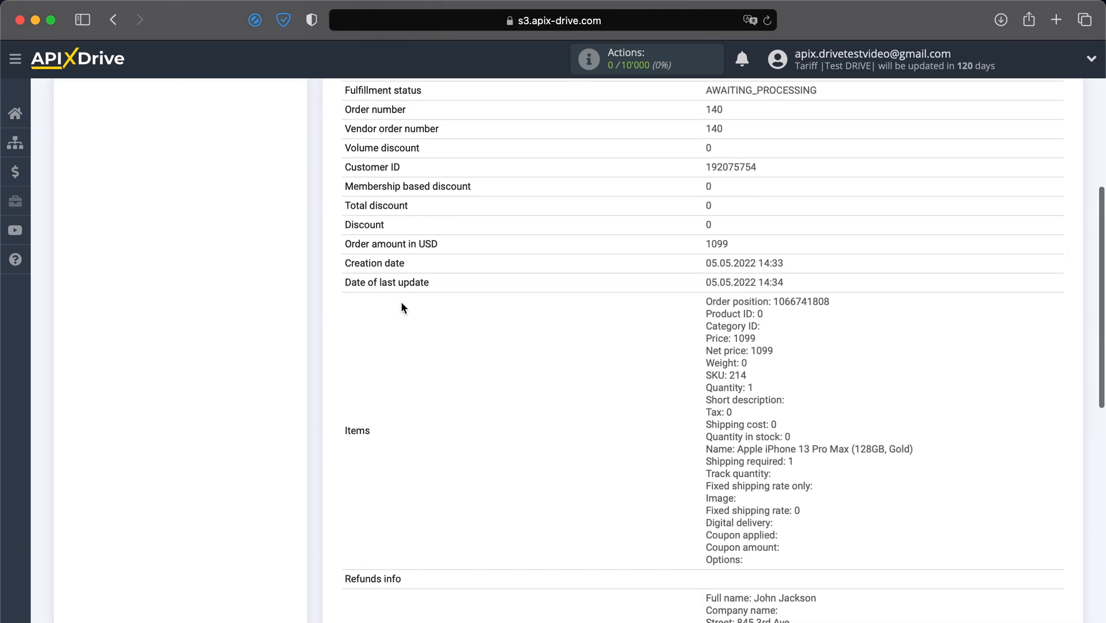
{"action": "scroll", "coordinate": [401, 306], "scroll_direction": "down", "scroll_amount": 8}
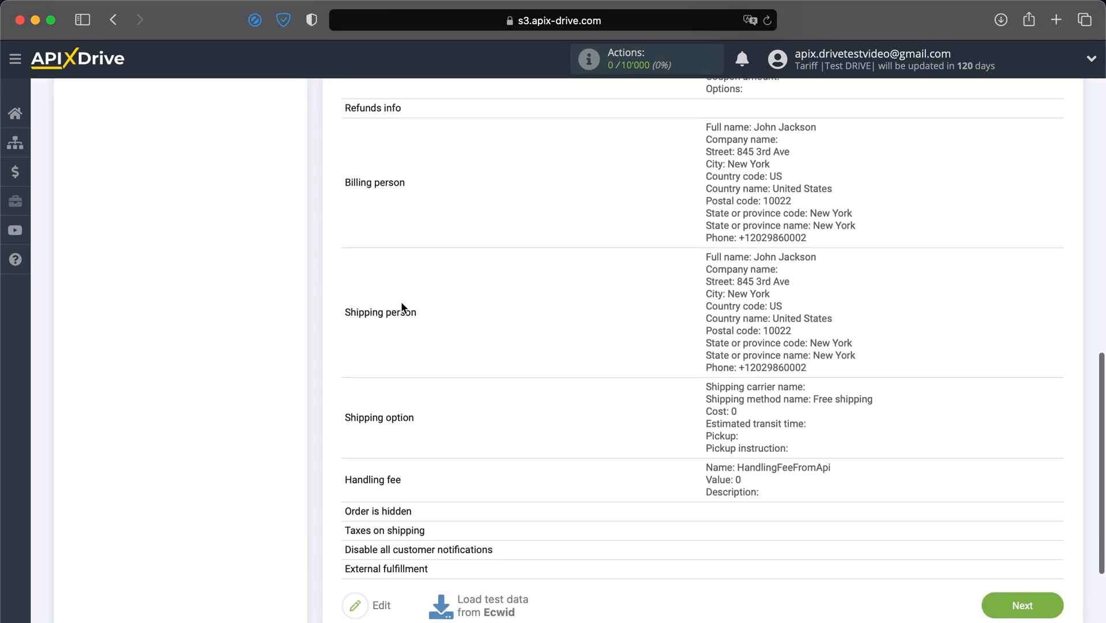
{"action": "left_click", "coordinate": [1038, 493]}
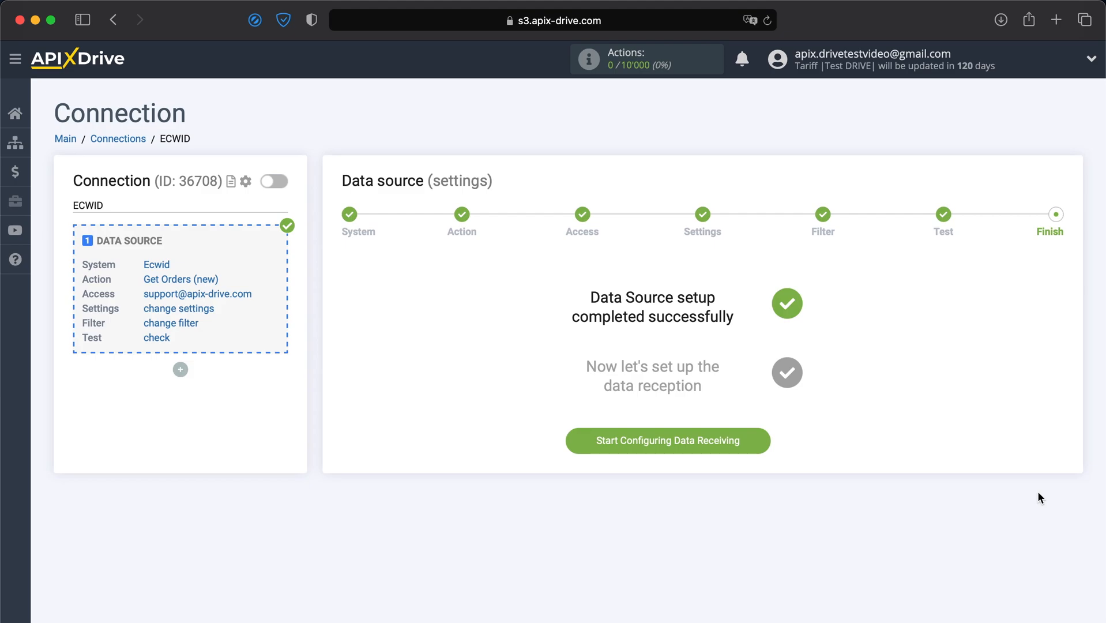
Step: Start the data destination setup and select Trello as the destination system
{"action": "left_click", "coordinate": [695, 441]}
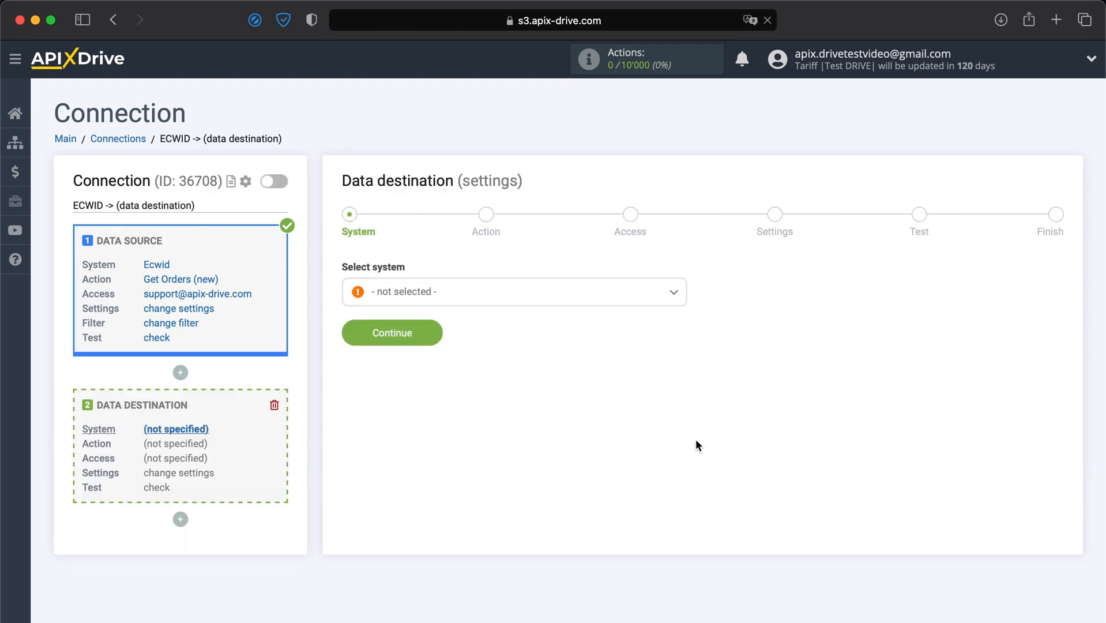
{"action": "left_click", "coordinate": [604, 302]}
{"action": "scroll", "coordinate": [585, 390], "scroll_direction": "down", "scroll_amount": 10}
{"action": "scroll", "coordinate": [587, 392], "scroll_direction": "down", "scroll_amount": 20}
{"action": "scroll", "coordinate": [587, 391], "scroll_direction": "down", "scroll_amount": 20}
{"action": "scroll", "coordinate": [587, 391], "scroll_direction": "down", "scroll_amount": 20}
{"action": "scroll", "coordinate": [587, 392], "scroll_direction": "down", "scroll_amount": 10}
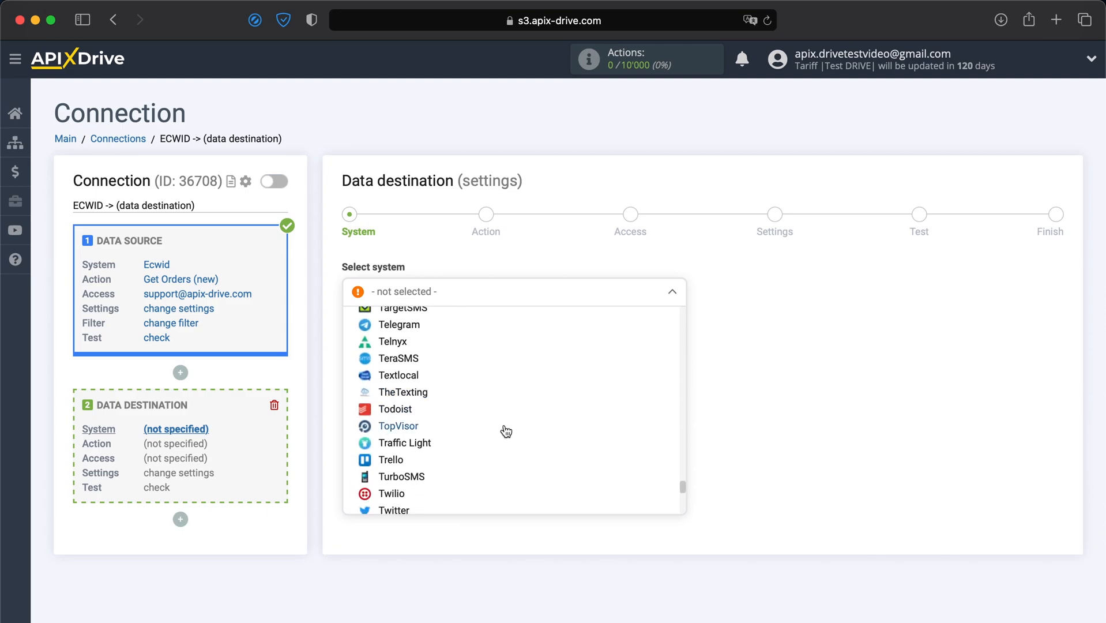
{"action": "left_click", "coordinate": [394, 459]}
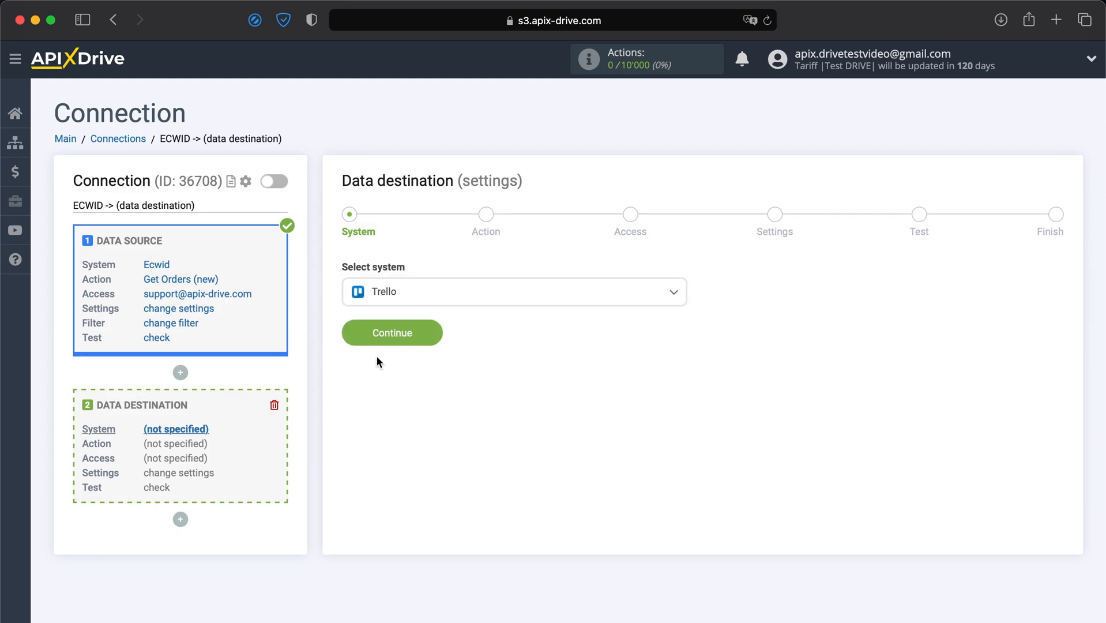
{"action": "left_click", "coordinate": [383, 335]}
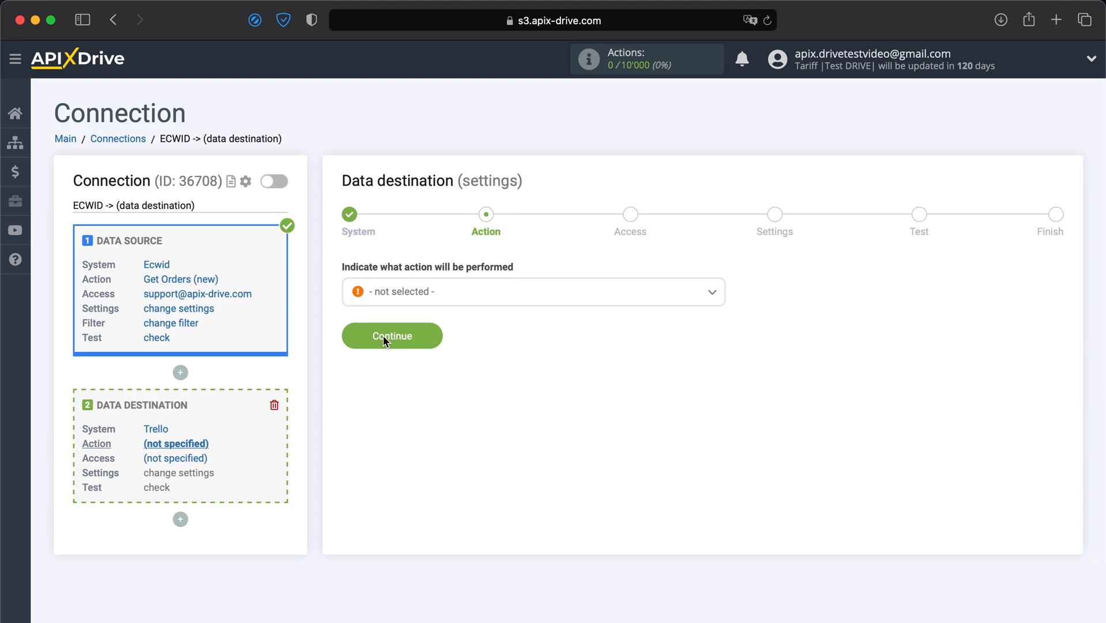
Step: Choose Create Card as the Trello action and continue to account access
{"action": "left_click", "coordinate": [415, 310]}
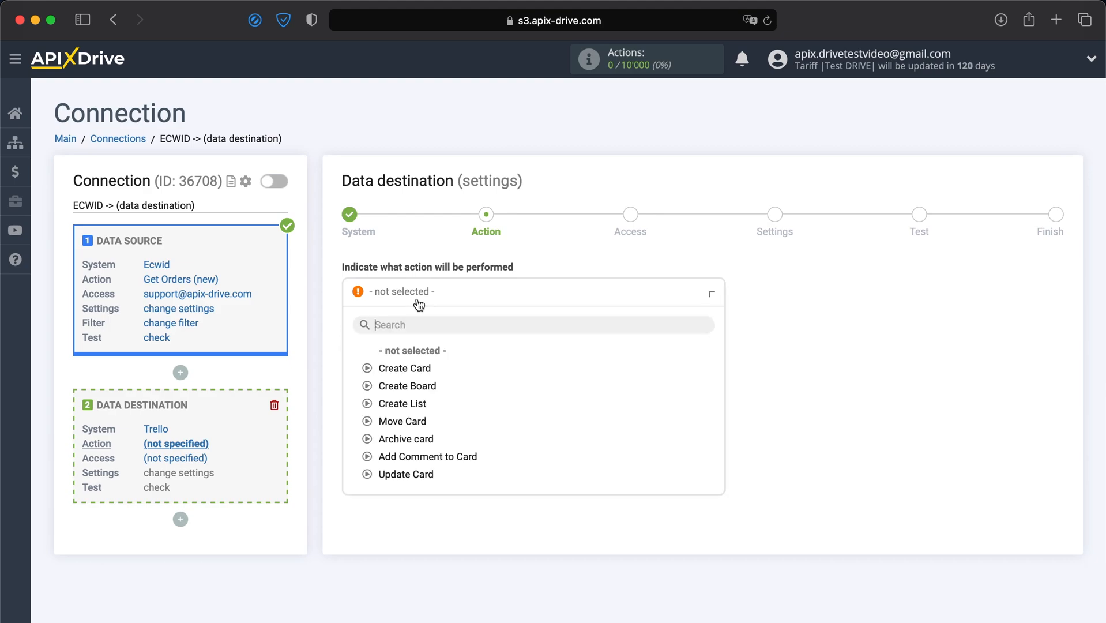
{"action": "left_click", "coordinate": [397, 378]}
{"action": "left_click", "coordinate": [379, 340]}
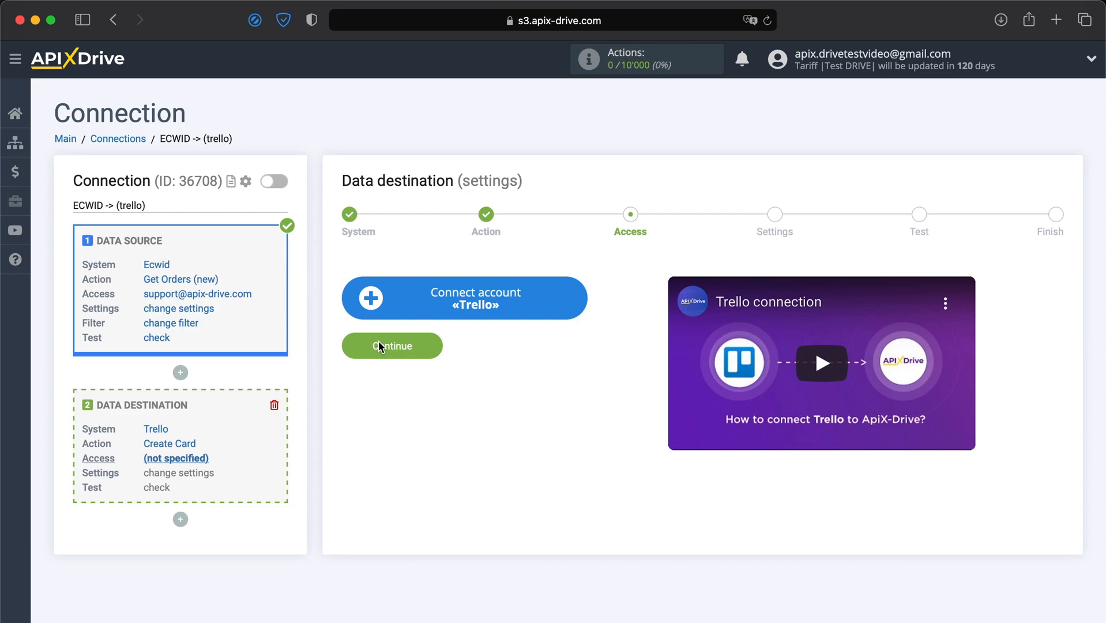
Step: Log in to Trello with the account's email and password
{"action": "left_click", "coordinate": [430, 299]}
{"action": "scroll", "coordinate": [429, 300], "scroll_direction": "down", "scroll_amount": 2}
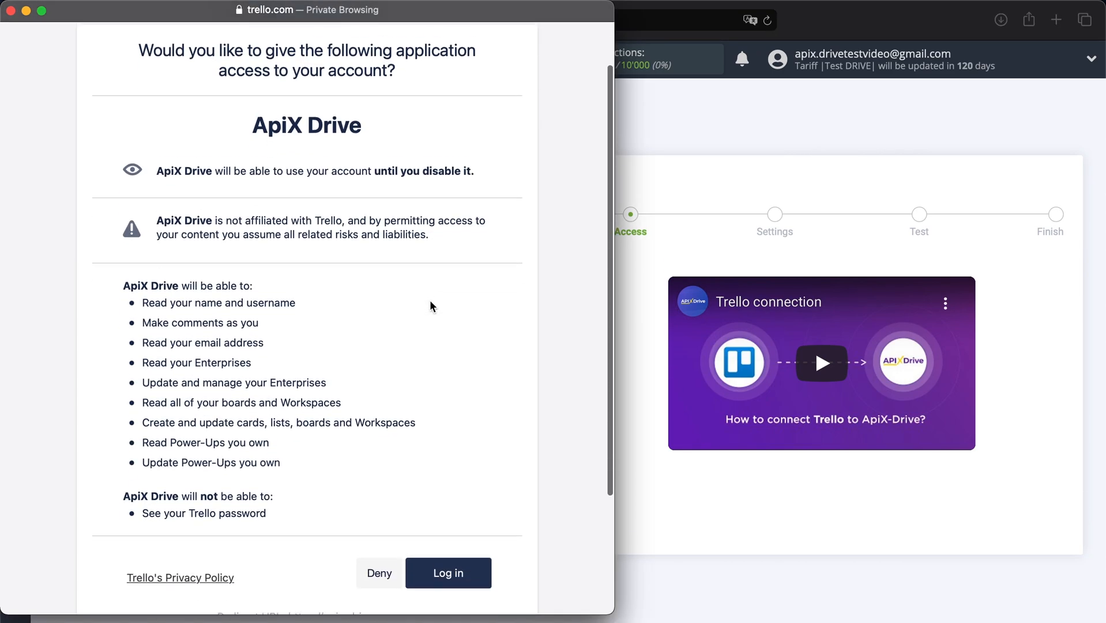
{"action": "scroll", "coordinate": [431, 305], "scroll_direction": "down", "scroll_amount": 2}
{"action": "left_click", "coordinate": [460, 531]}
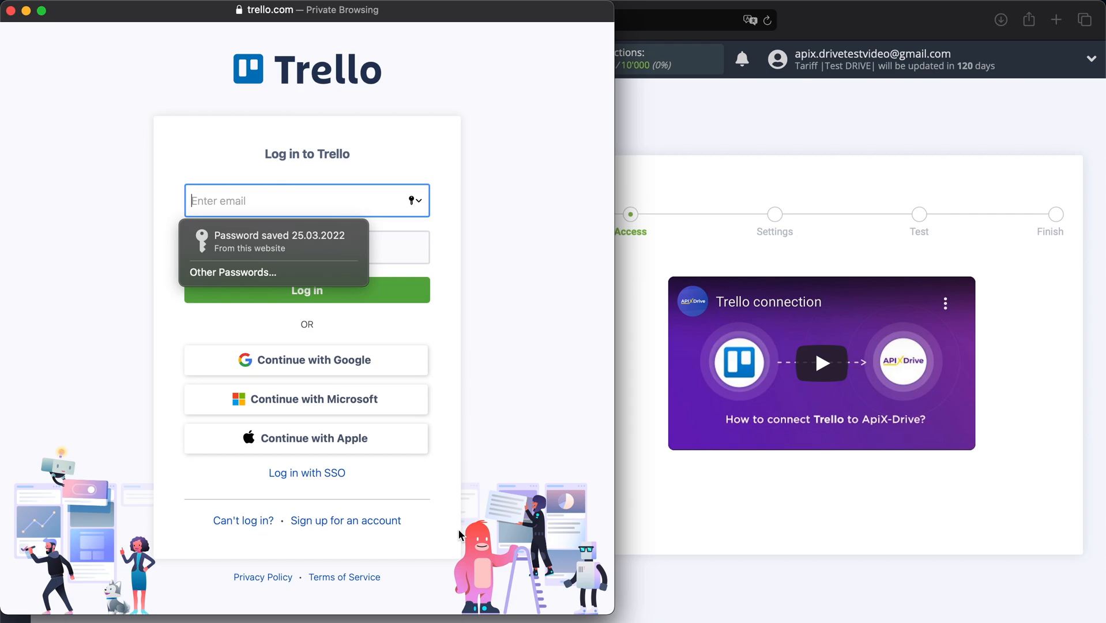
{"action": "left_click", "coordinate": [459, 530]}
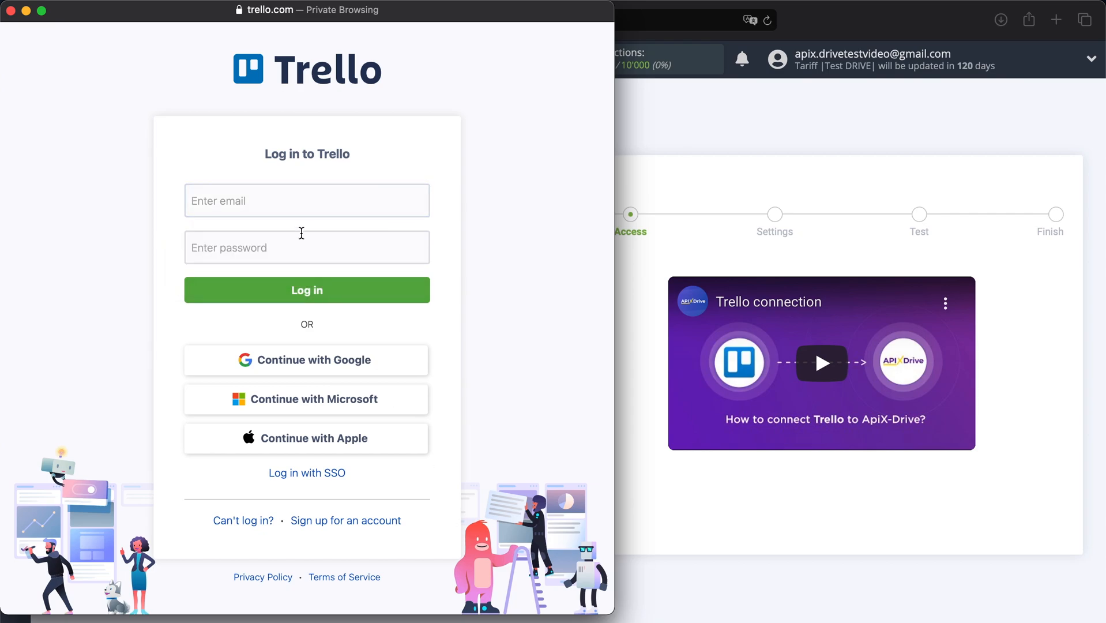
{"action": "left_click", "coordinate": [285, 213]}
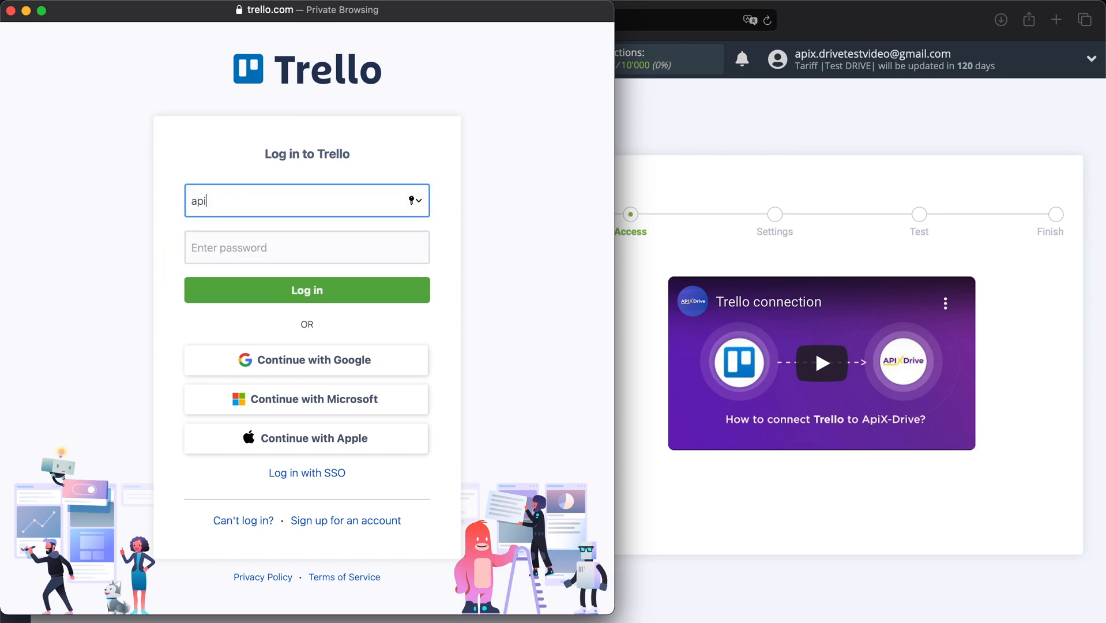
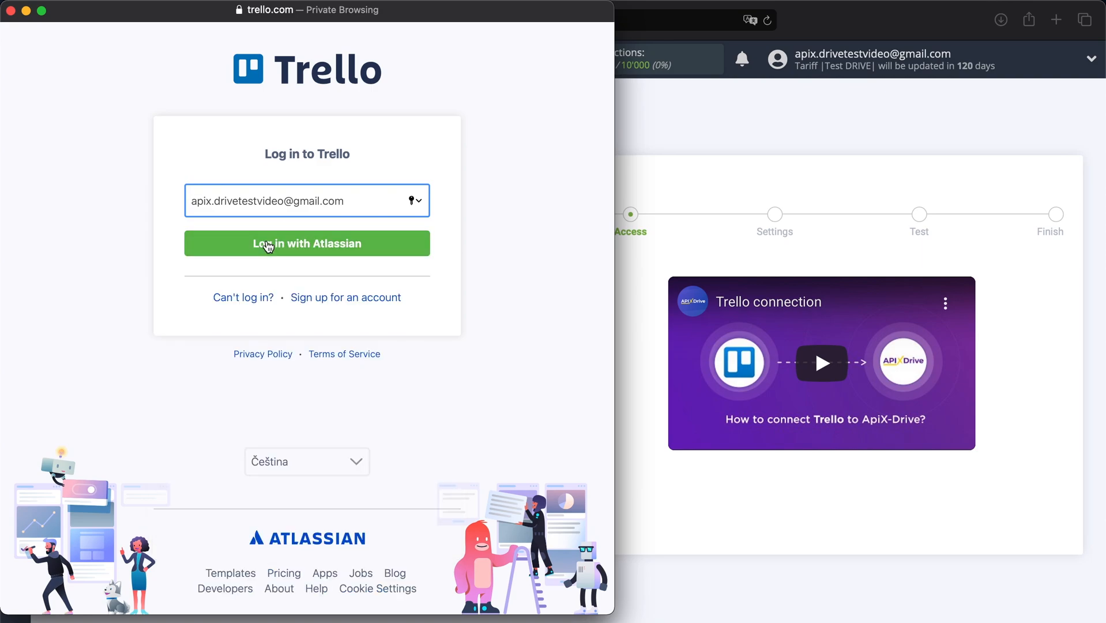
{"action": "left_click", "coordinate": [267, 246]}
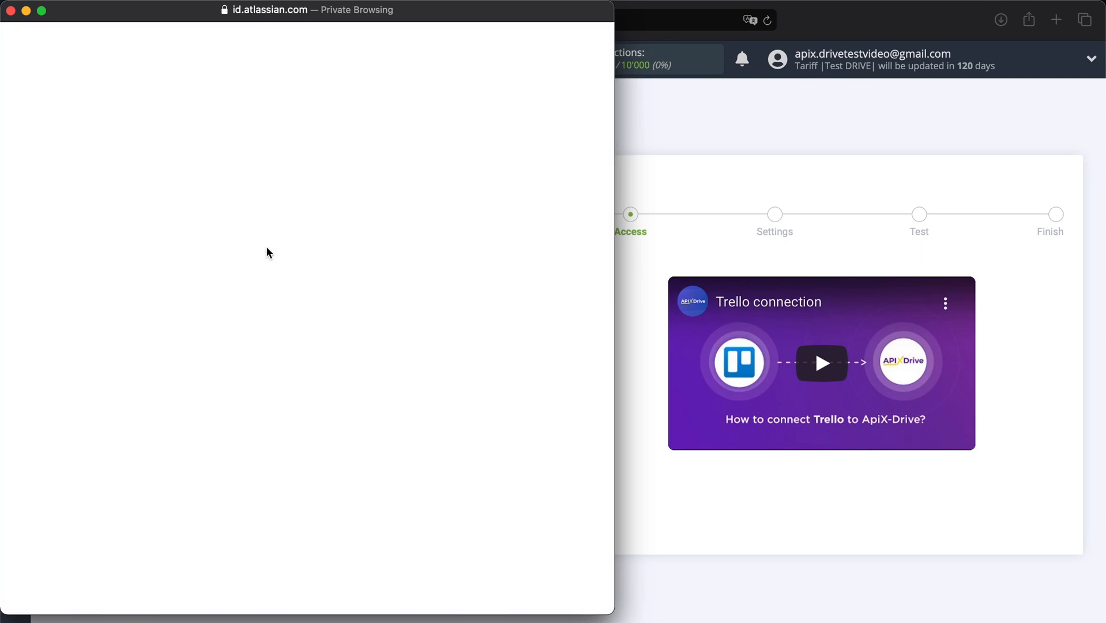
{"action": "type", "text": "••••••••••••"}
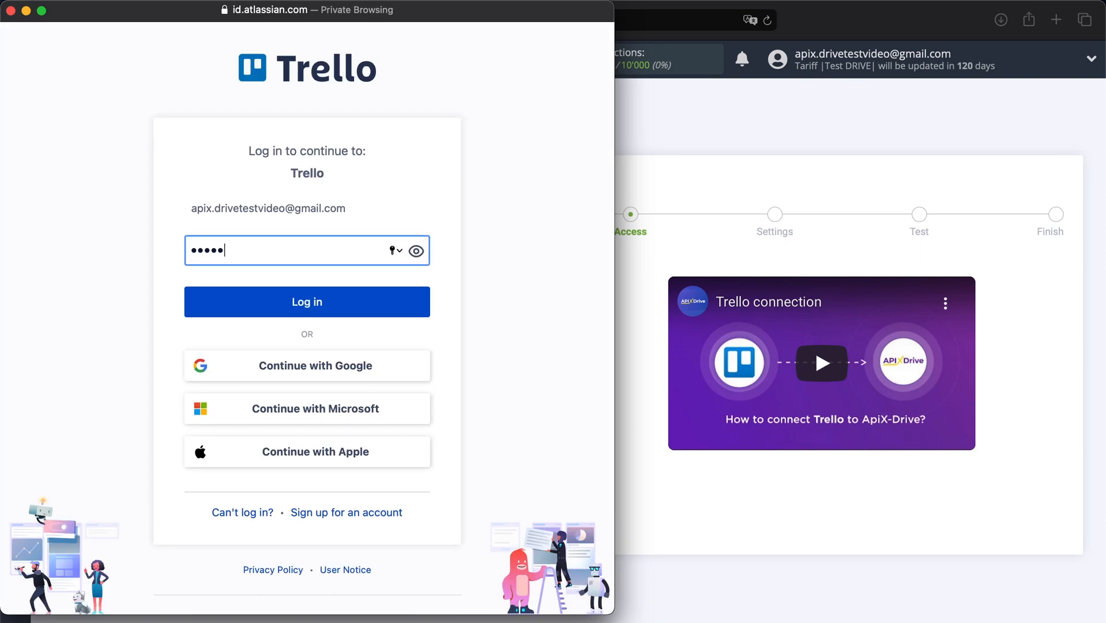
{"action": "type", "text": "•••••"}
{"action": "type", "text": "••••"}
{"action": "left_click", "coordinate": [263, 294]}
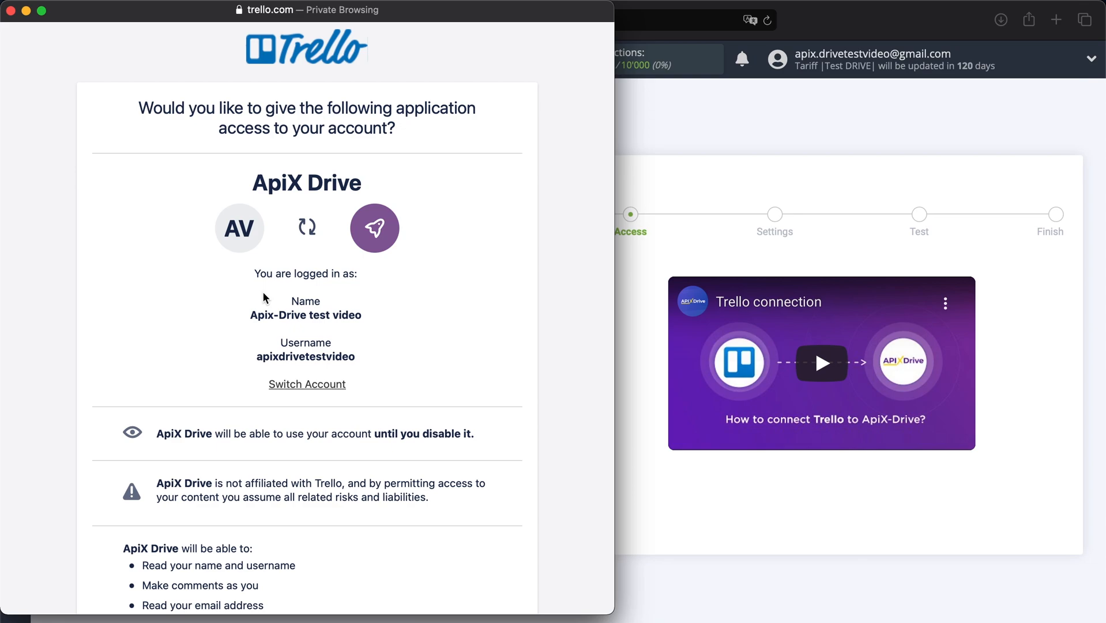
Step: Allow ApiX Drive access to the Trello boards and workspaces
{"action": "scroll", "coordinate": [263, 296], "scroll_direction": "down", "scroll_amount": 5}
{"action": "scroll", "coordinate": [263, 291], "scroll_direction": "down", "scroll_amount": 4}
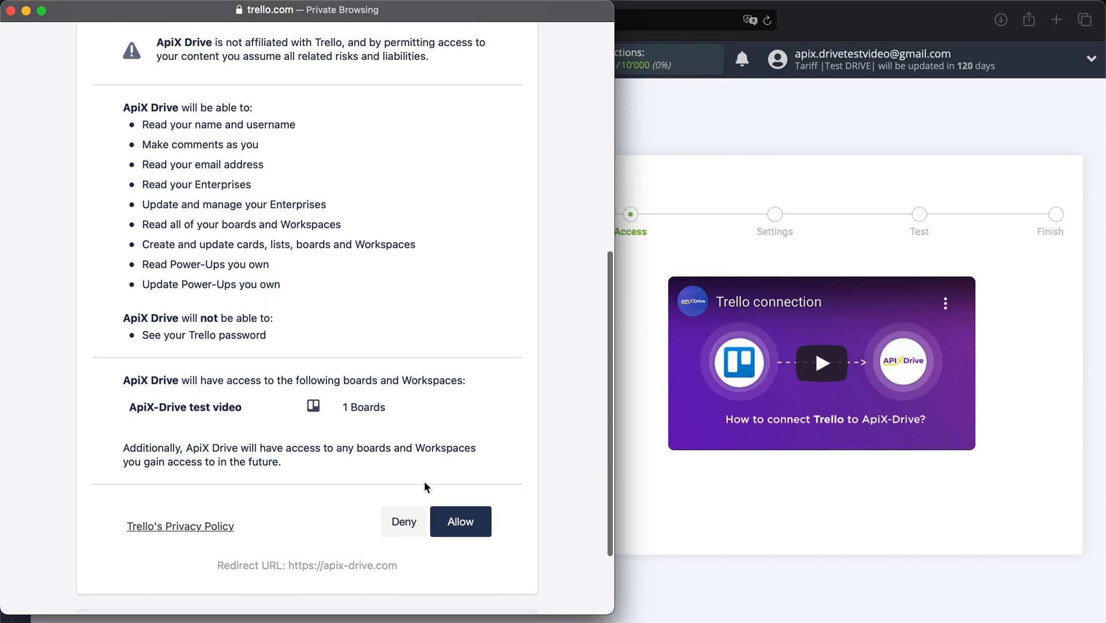
{"action": "left_click", "coordinate": [451, 521]}
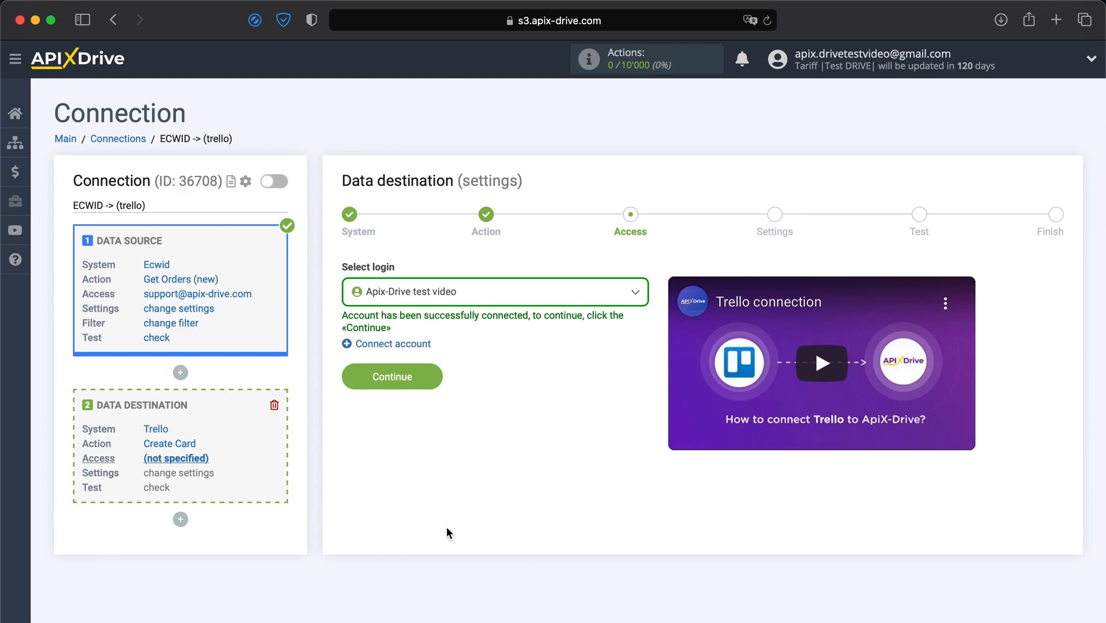
Step: Keep the connected Trello account as the login and continue to card settings
{"action": "left_click", "coordinate": [486, 310]}
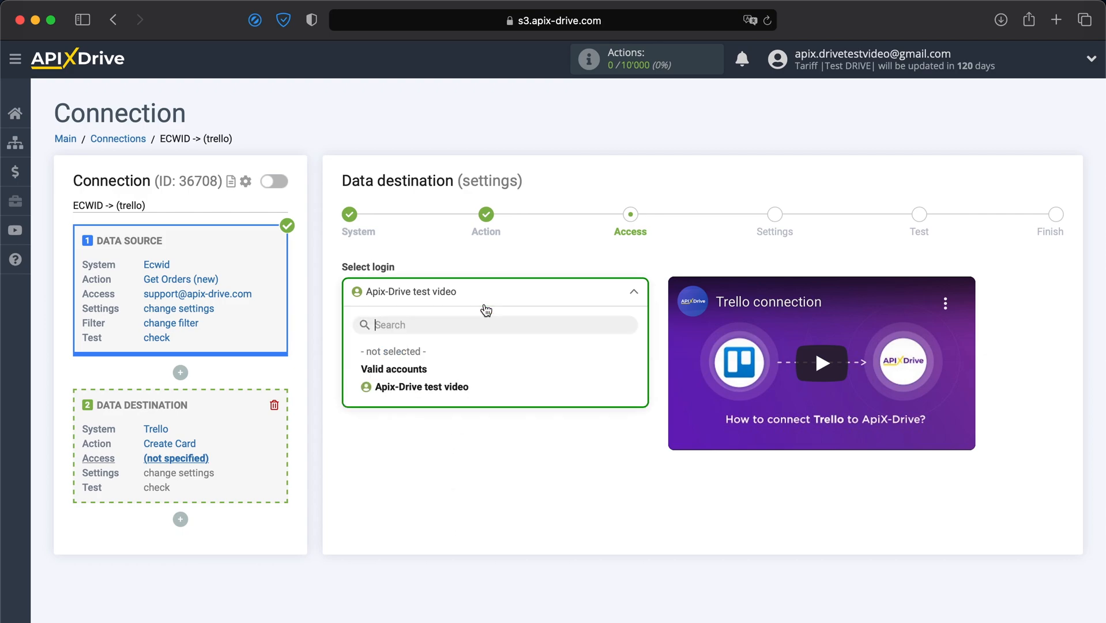
{"action": "left_click", "coordinate": [465, 387]}
{"action": "left_click", "coordinate": [415, 379]}
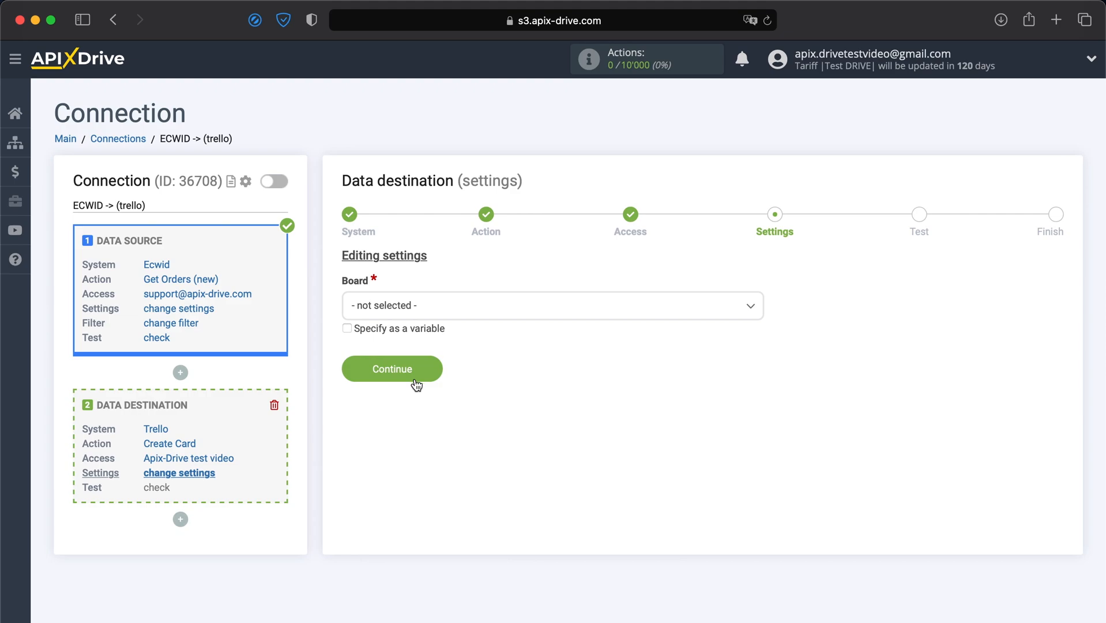
Step: Set the board to 'ApiX-Drive video' and the list to 'New orders from Ecwid'
{"action": "left_click", "coordinate": [452, 309]}
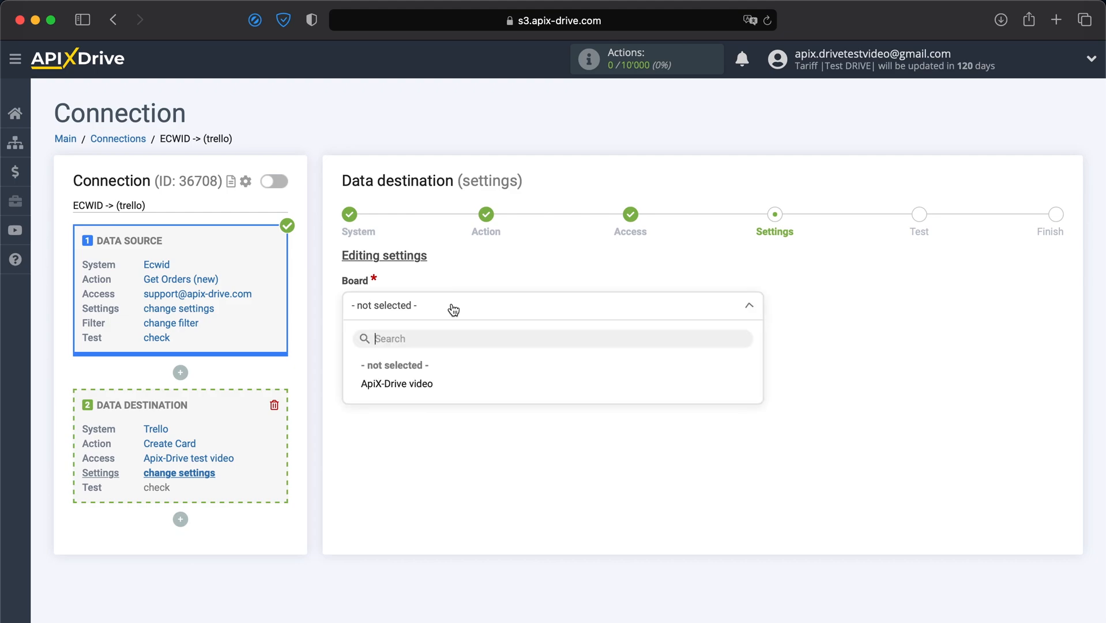
{"action": "left_click", "coordinate": [424, 384]}
{"action": "left_click", "coordinate": [426, 389]}
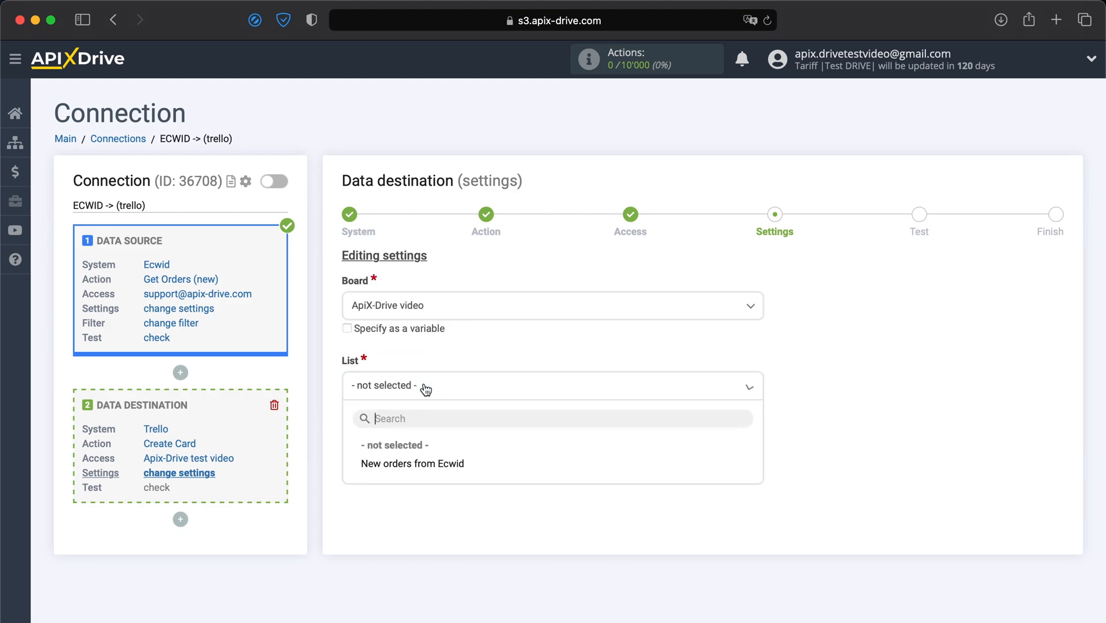
{"action": "left_click", "coordinate": [410, 463]}
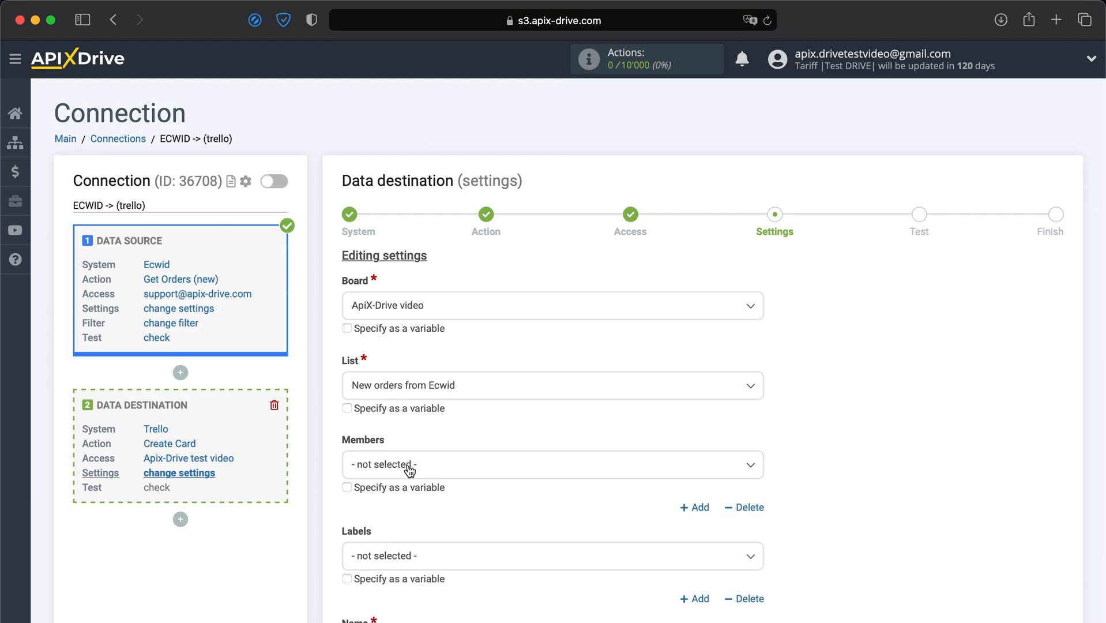
{"action": "scroll", "coordinate": [408, 468], "scroll_direction": "down", "scroll_amount": 6}
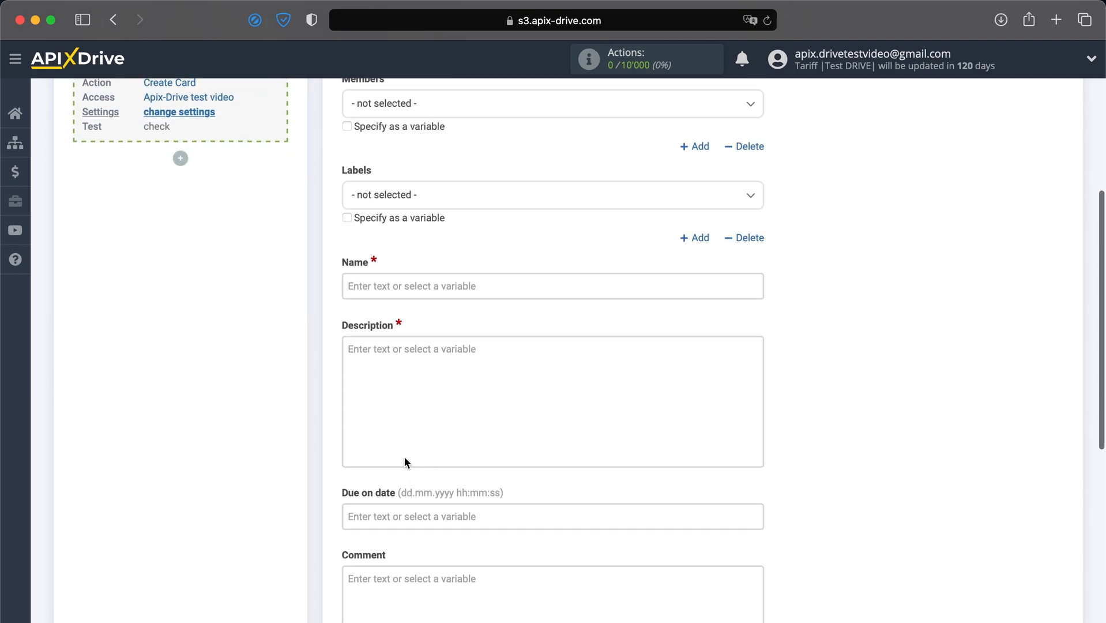
Step: Set the card name to 'New order from Ecwid' followed by the billing full name
{"action": "left_click", "coordinate": [349, 288]}
{"action": "type", "text": "New o"}
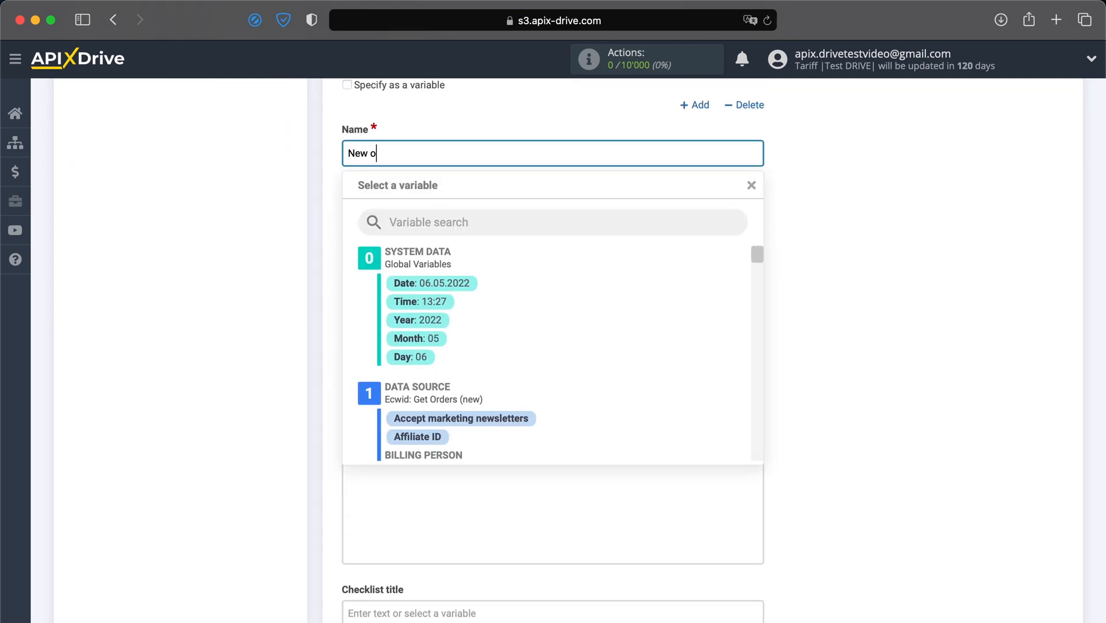
{"action": "type", "text": "rder from Ecwid"}
{"action": "scroll", "coordinate": [432, 360], "scroll_direction": "down", "scroll_amount": 5}
{"action": "left_click", "coordinate": [429, 373]}
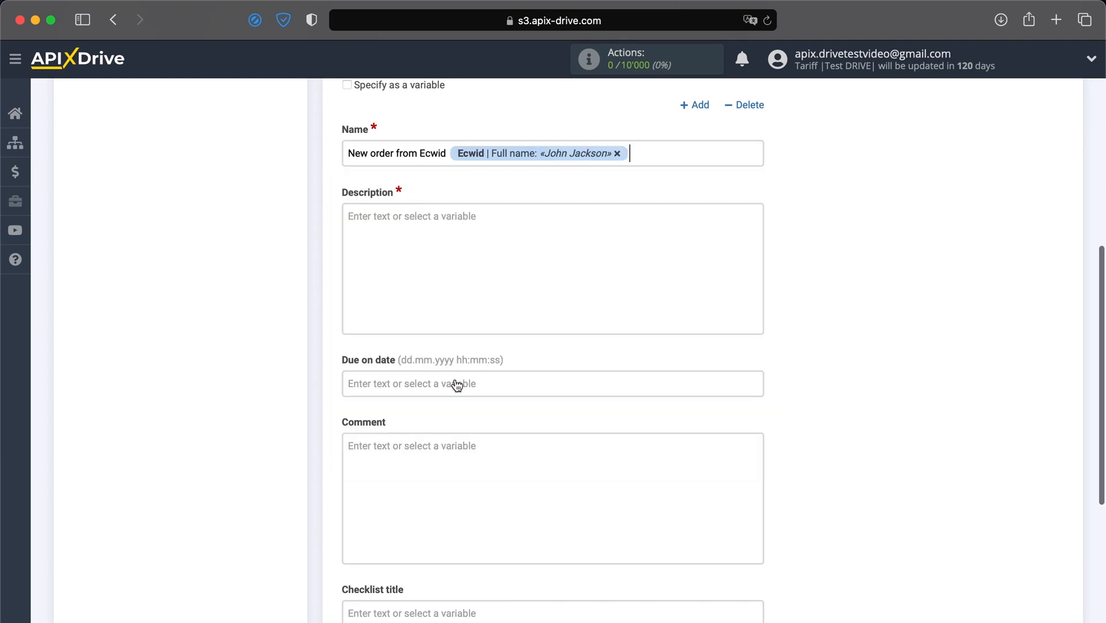
Step: Start the description with a 'Date:' line holding the current date and time
{"action": "type", "text": "Date:"}
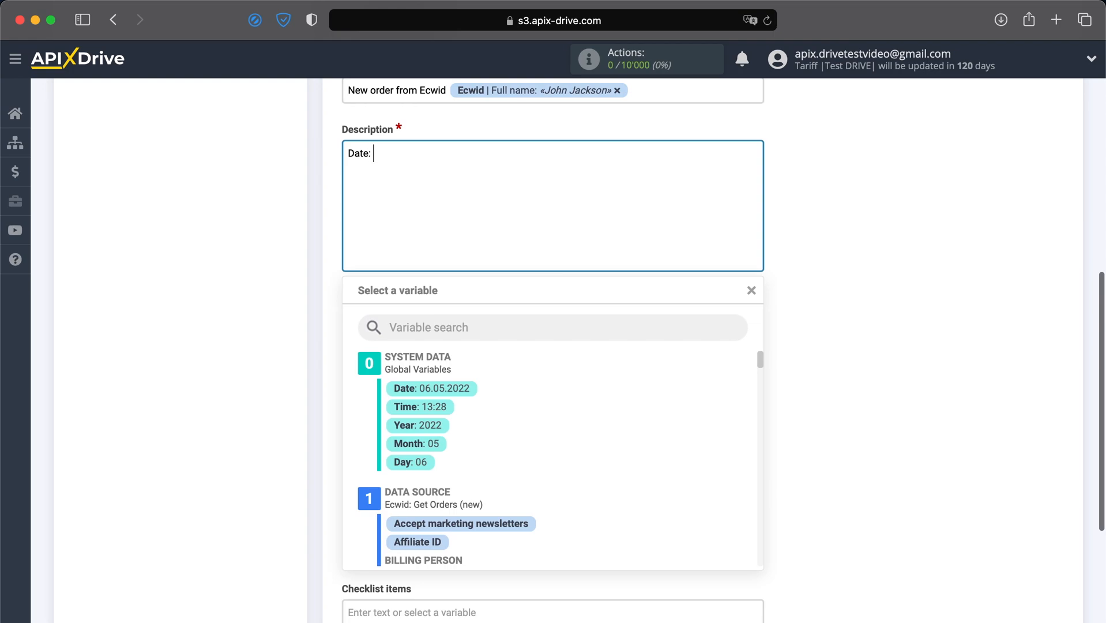
{"action": "left_click", "coordinate": [455, 387]}
{"action": "left_click", "coordinate": [575, 153]}
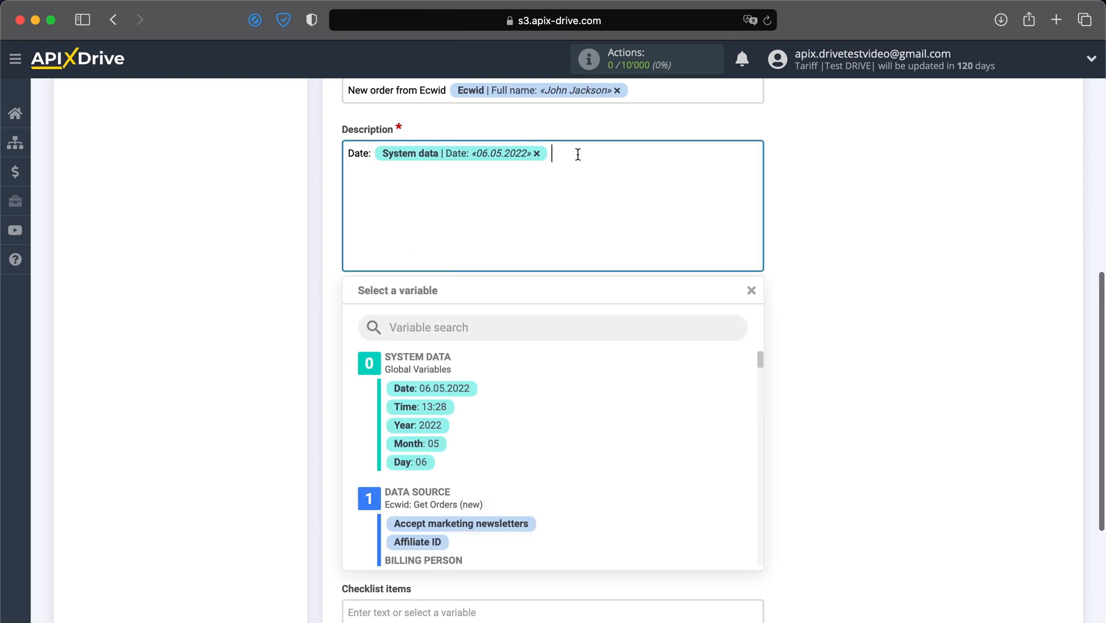
{"action": "left_click", "coordinate": [444, 407]}
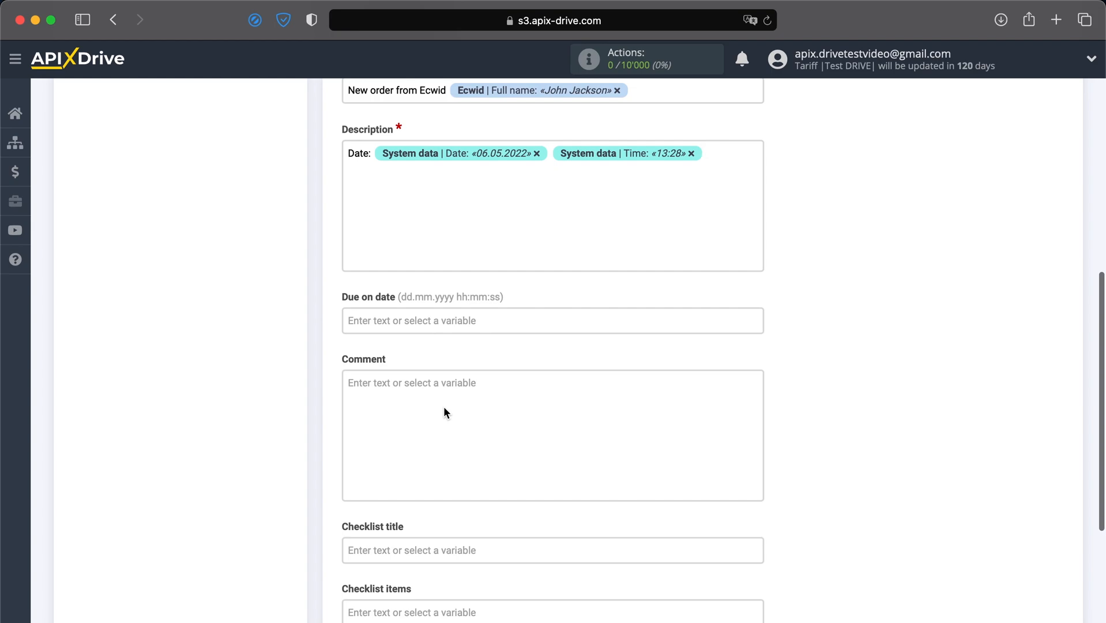
Step: Add 'Name:' and 'Email:' lines filled with the customer's full name and e-mail variables
{"action": "type", "text": "Name:"}
{"action": "left_click", "coordinate": [489, 170]}
{"action": "scroll", "coordinate": [501, 424], "scroll_direction": "down", "scroll_amount": 3}
{"action": "left_click", "coordinate": [449, 445]}
{"action": "type", "text": "Email:"}
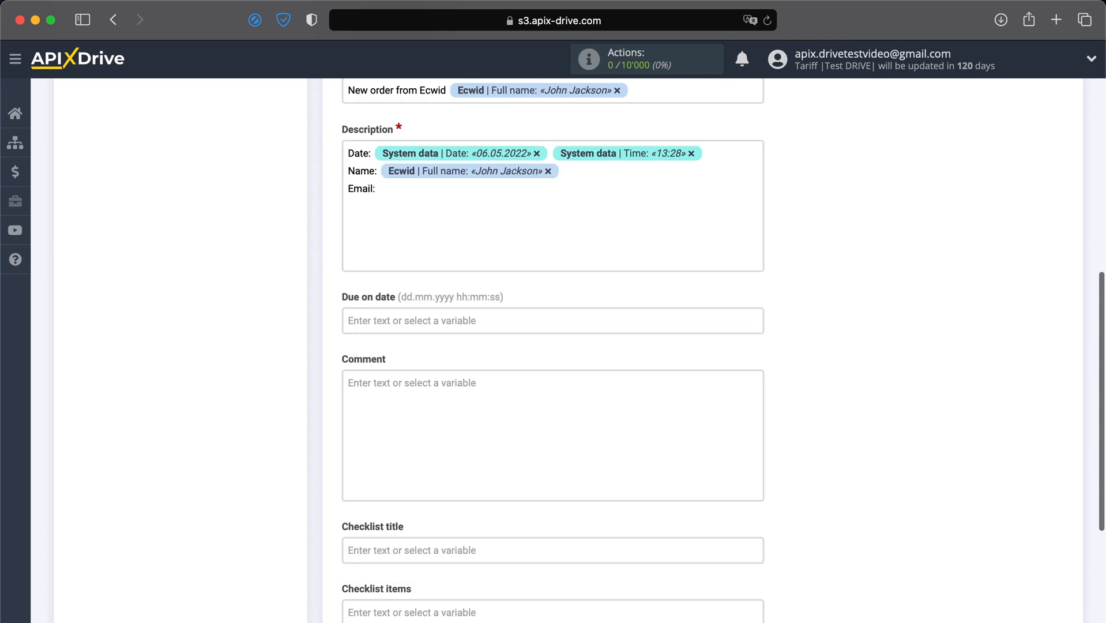
{"action": "left_click", "coordinate": [525, 181]}
{"action": "scroll", "coordinate": [499, 441], "scroll_direction": "down", "scroll_amount": 5}
{"action": "scroll", "coordinate": [497, 443], "scroll_direction": "down", "scroll_amount": 10}
{"action": "left_click", "coordinate": [507, 526]}
Step: Add a 'Phone:' line filled with the customer's phone variable
{"action": "key", "text": "Return"}
{"action": "type", "text": "Phone:"}
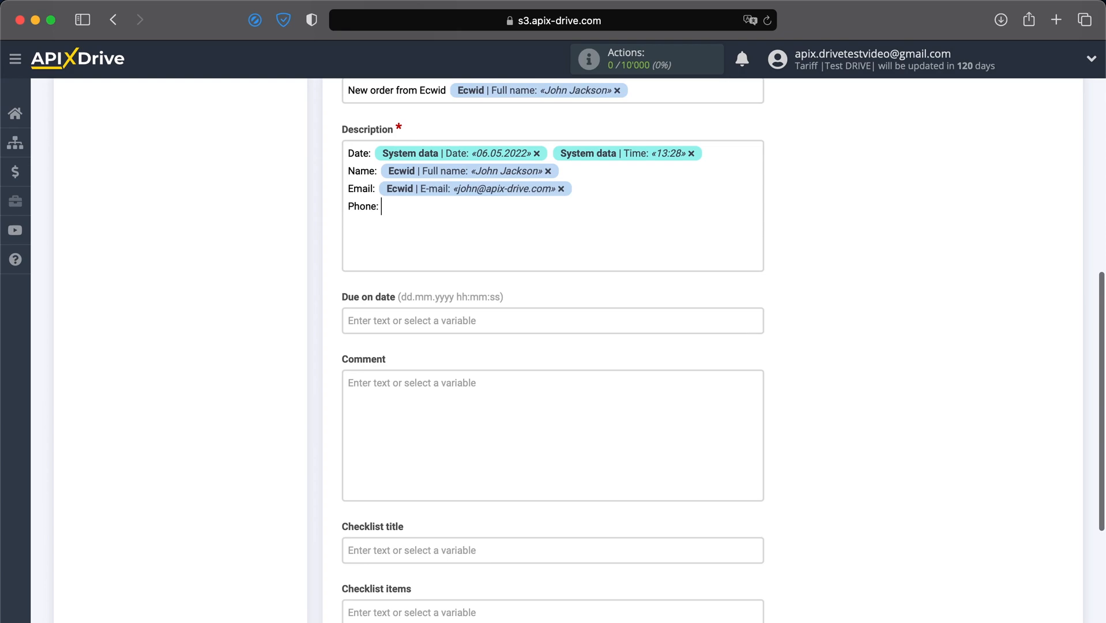
{"action": "left_click", "coordinate": [546, 217]}
{"action": "scroll", "coordinate": [513, 423], "scroll_direction": "up", "scroll_amount": 5}
{"action": "scroll", "coordinate": [512, 423], "scroll_direction": "up", "scroll_amount": 3}
{"action": "left_click", "coordinate": [501, 440]}
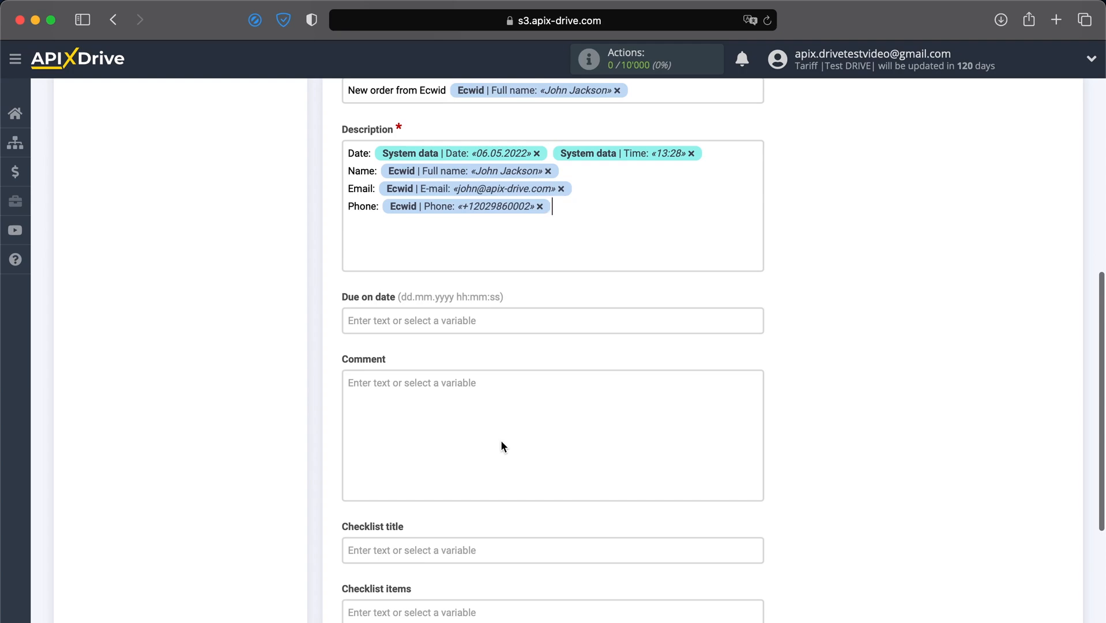
Step: Add 'Product:' and 'Price:' lines with the product name and price variables
{"action": "type", "text": "Product:"}
{"action": "left_click", "coordinate": [541, 258]}
{"action": "scroll", "coordinate": [506, 419], "scroll_direction": "down", "scroll_amount": 10}
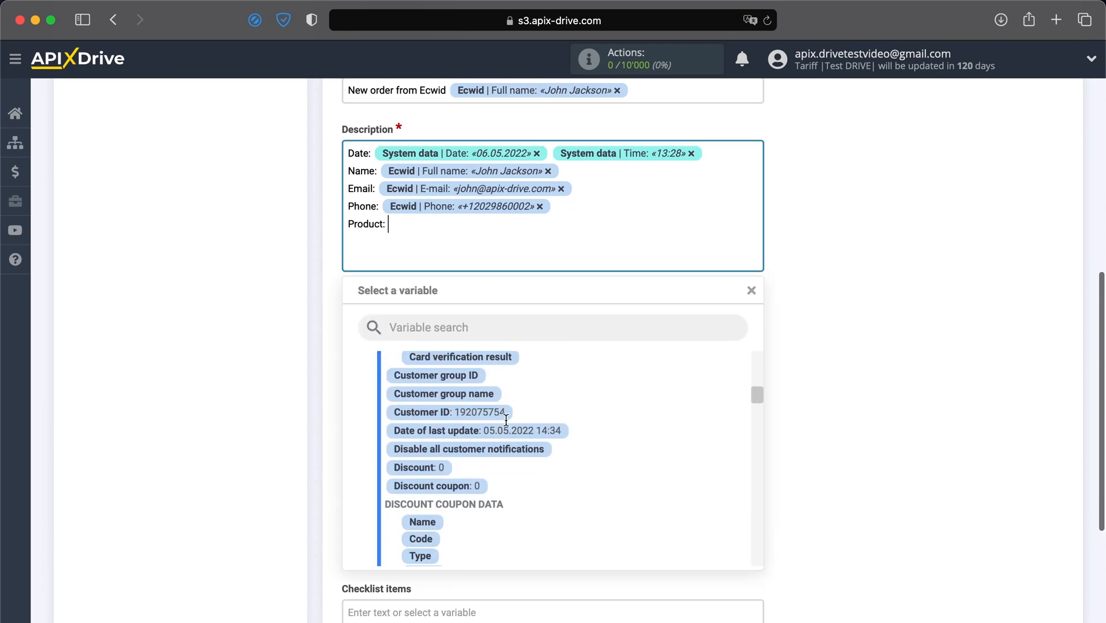
{"action": "scroll", "coordinate": [506, 425], "scroll_direction": "down", "scroll_amount": 10}
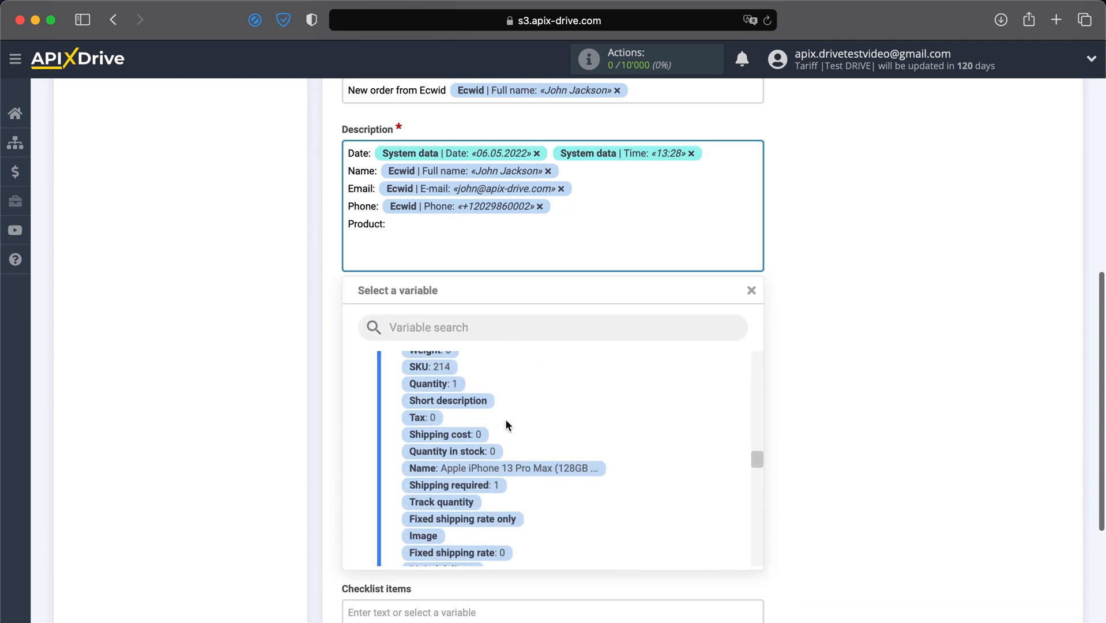
{"action": "left_click", "coordinate": [513, 461]}
{"action": "type", "text": "Price:"}
{"action": "left_click", "coordinate": [542, 256]}
{"action": "scroll", "coordinate": [495, 448], "scroll_direction": "up", "scroll_amount": 2}
{"action": "left_click", "coordinate": [444, 368]}
Step: Add a 'Shipping method:' line with the shipping method name variable
{"action": "key", "text": "Return"}
{"action": "type", "text": "Shi"}
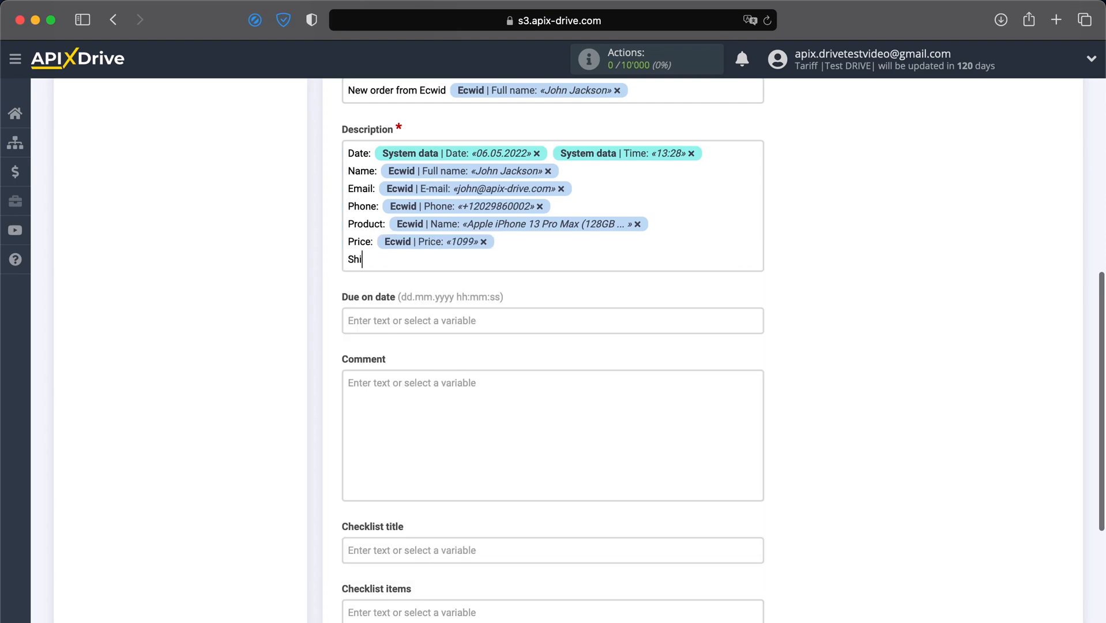
{"action": "type", "text": "pping method:"}
{"action": "left_click", "coordinate": [525, 263]}
{"action": "scroll", "coordinate": [504, 467], "scroll_direction": "down", "scroll_amount": 10}
{"action": "scroll", "coordinate": [504, 463], "scroll_direction": "down", "scroll_amount": 10}
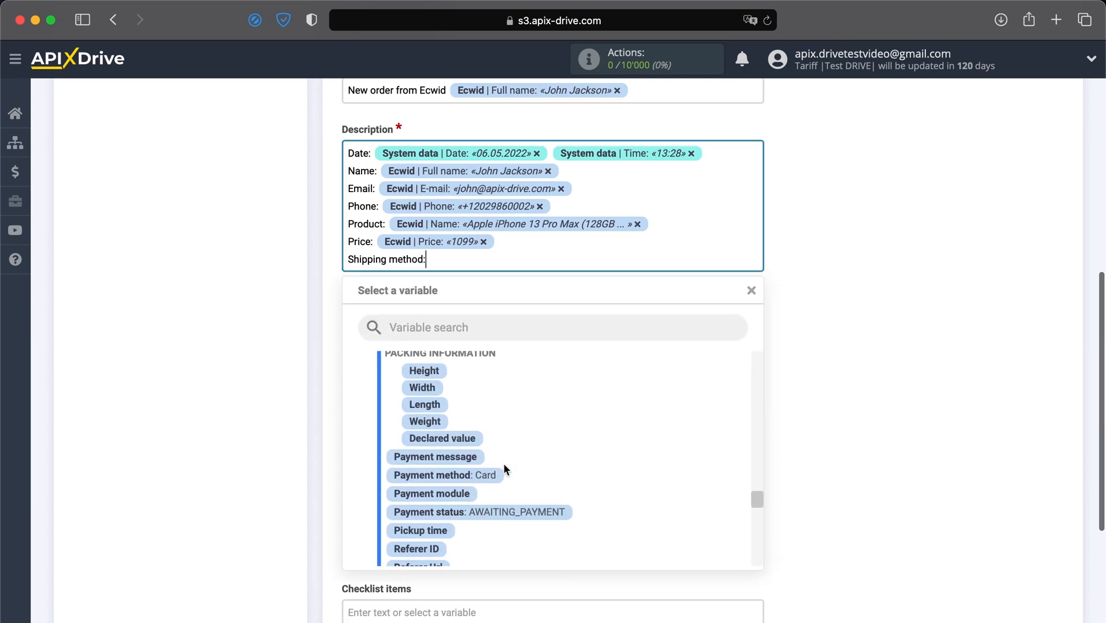
{"action": "left_click", "coordinate": [523, 494]}
Step: Add a 'Shipping address:' line with country name, city and street variables
{"action": "key", "text": "Return"}
{"action": "type", "text": "Shipping addre"}
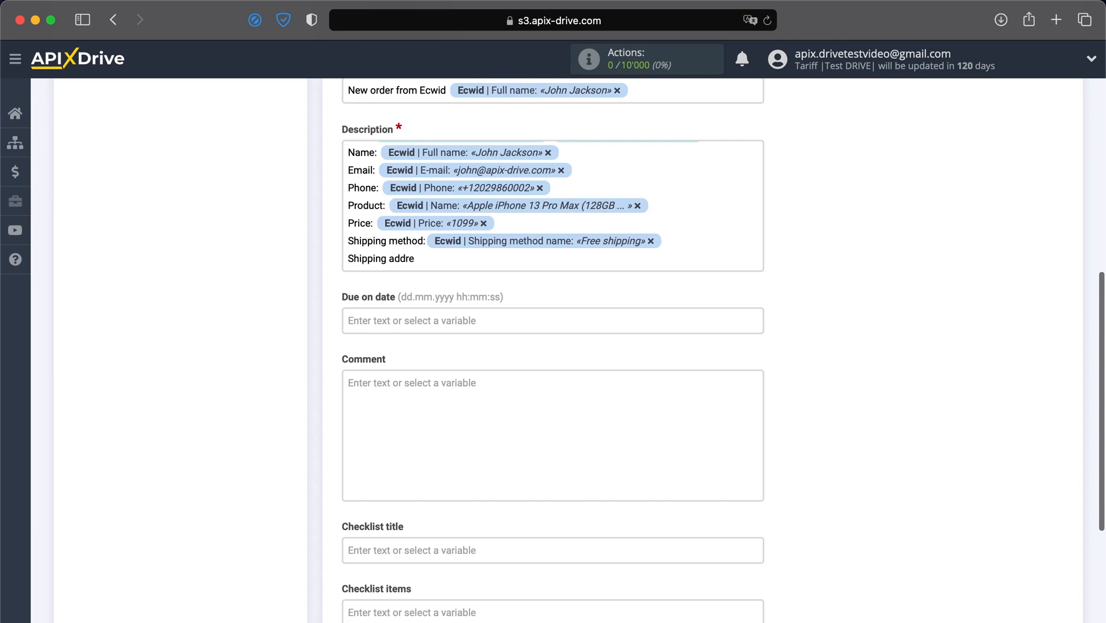
{"action": "type", "text": "ss:"}
{"action": "left_click", "coordinate": [604, 262]}
{"action": "scroll", "coordinate": [542, 433], "scroll_direction": "down", "scroll_amount": 6}
{"action": "left_click", "coordinate": [503, 491]}
{"action": "left_click", "coordinate": [673, 254]}
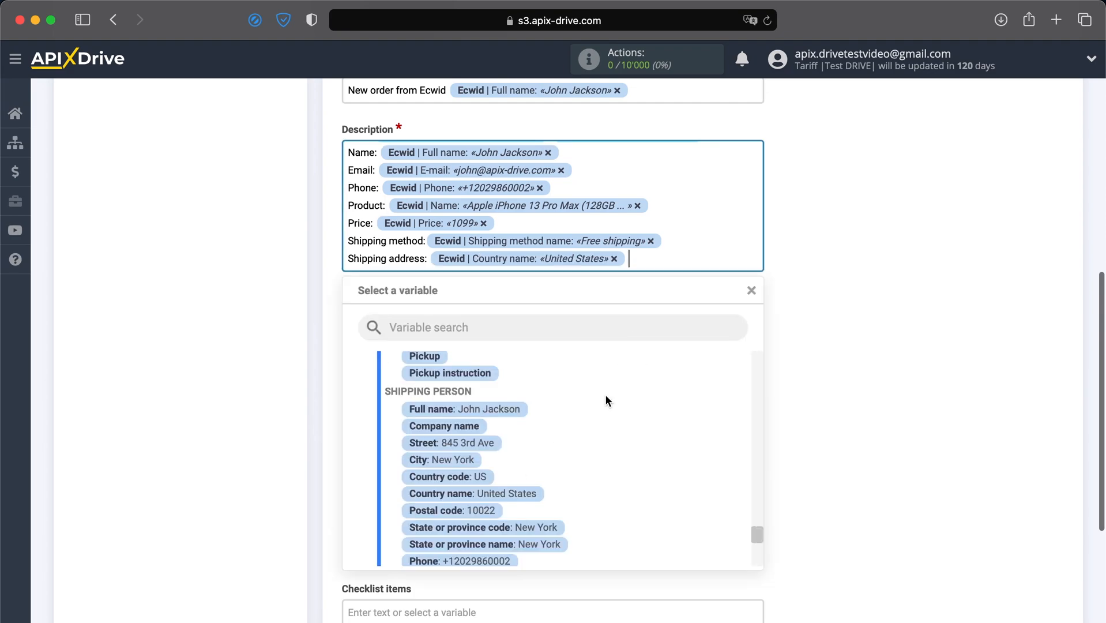
{"action": "left_click", "coordinate": [441, 459]}
{"action": "left_click", "coordinate": [626, 260]}
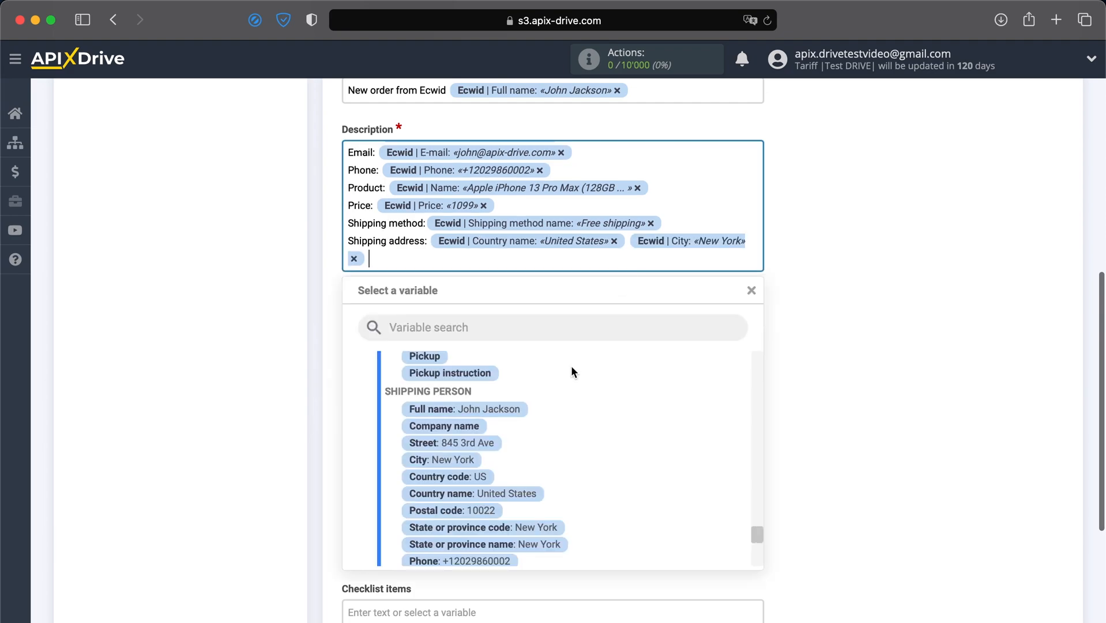
{"action": "left_click", "coordinate": [486, 442]}
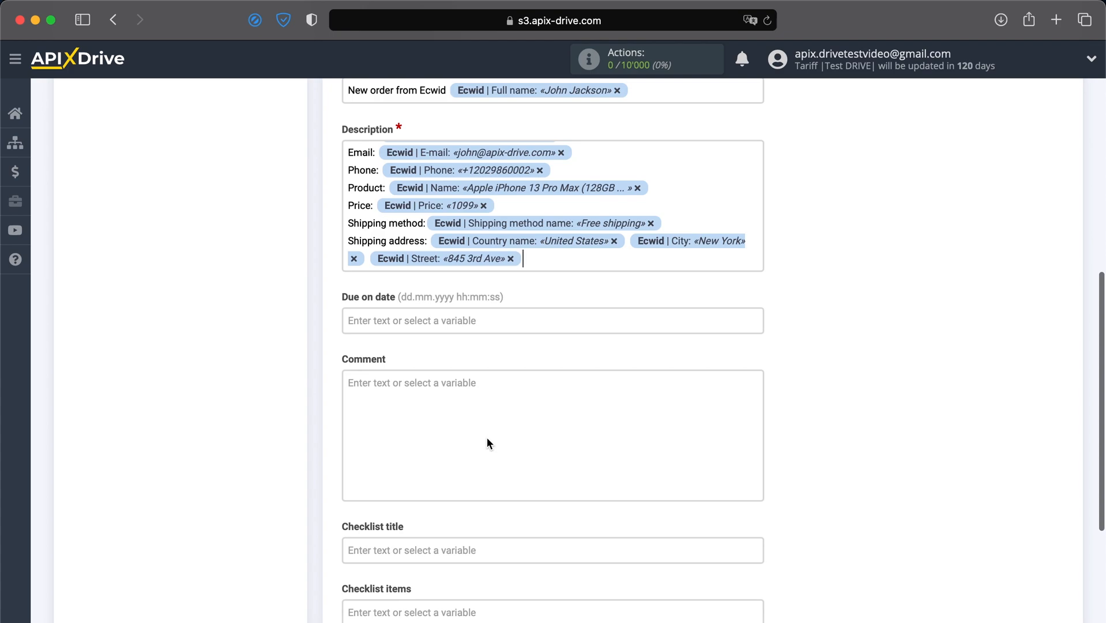
{"action": "scroll", "coordinate": [487, 437], "scroll_direction": "down", "scroll_amount": 5}
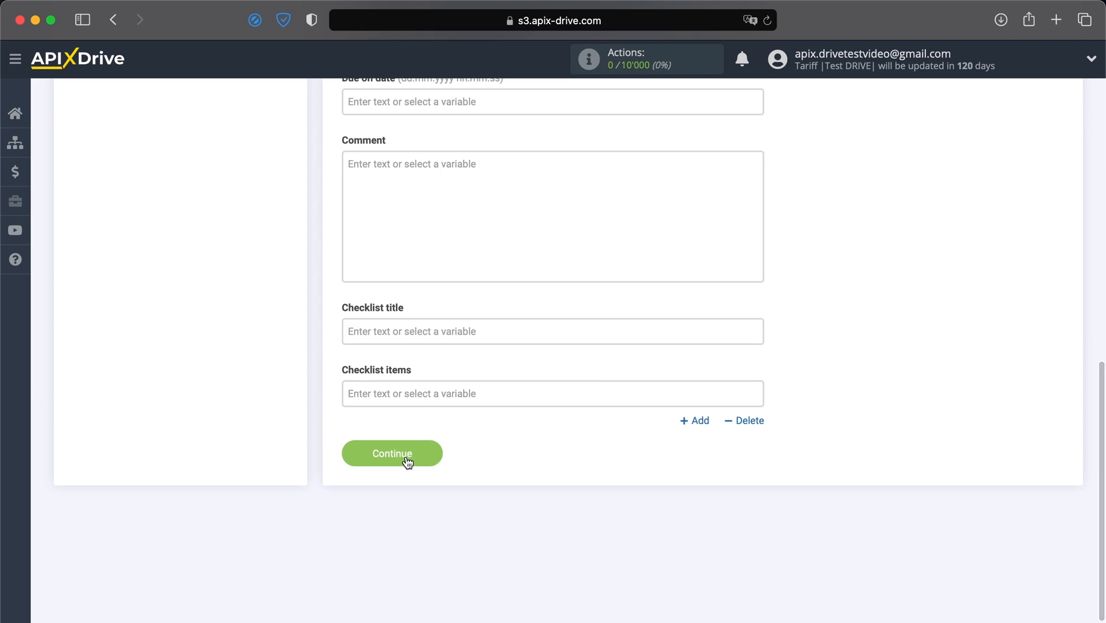
Step: Save the Trello card field settings and send the sample Ecwid order to Trello as a test card
{"action": "left_click", "coordinate": [406, 459]}
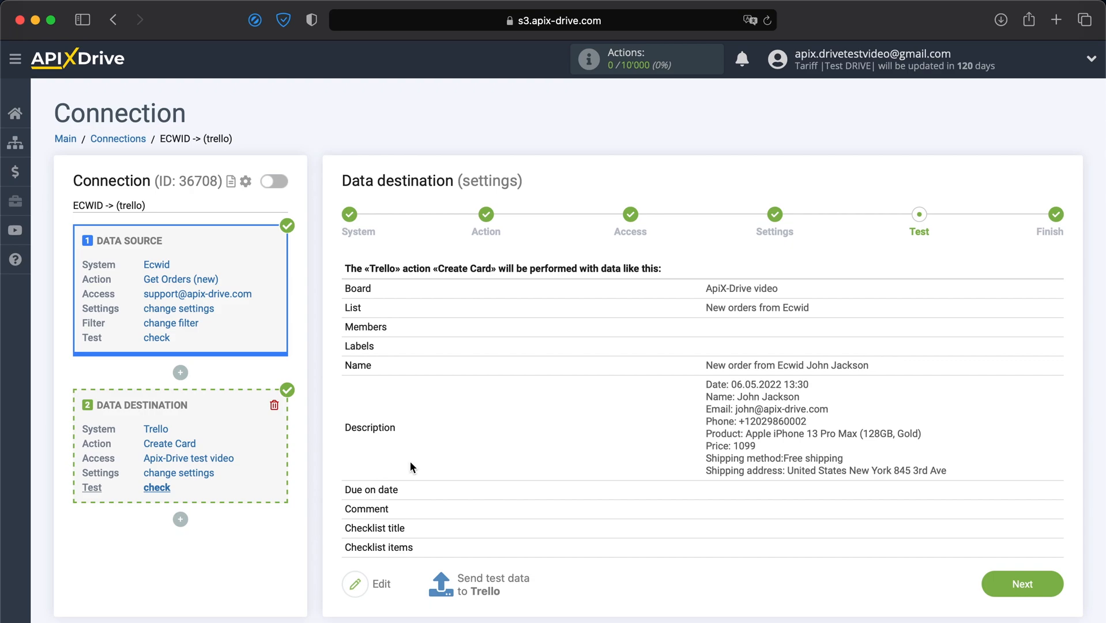
{"action": "left_click", "coordinate": [482, 584]}
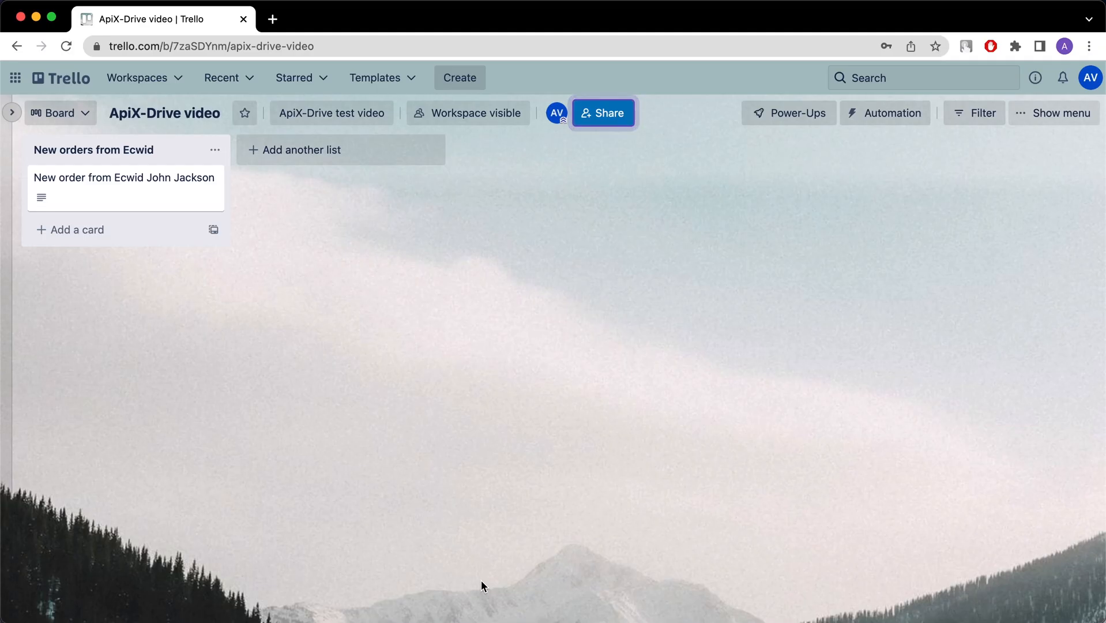
Step: Open the 'New order from Ecwid' card in Trello to verify its order details
{"action": "left_click", "coordinate": [130, 176]}
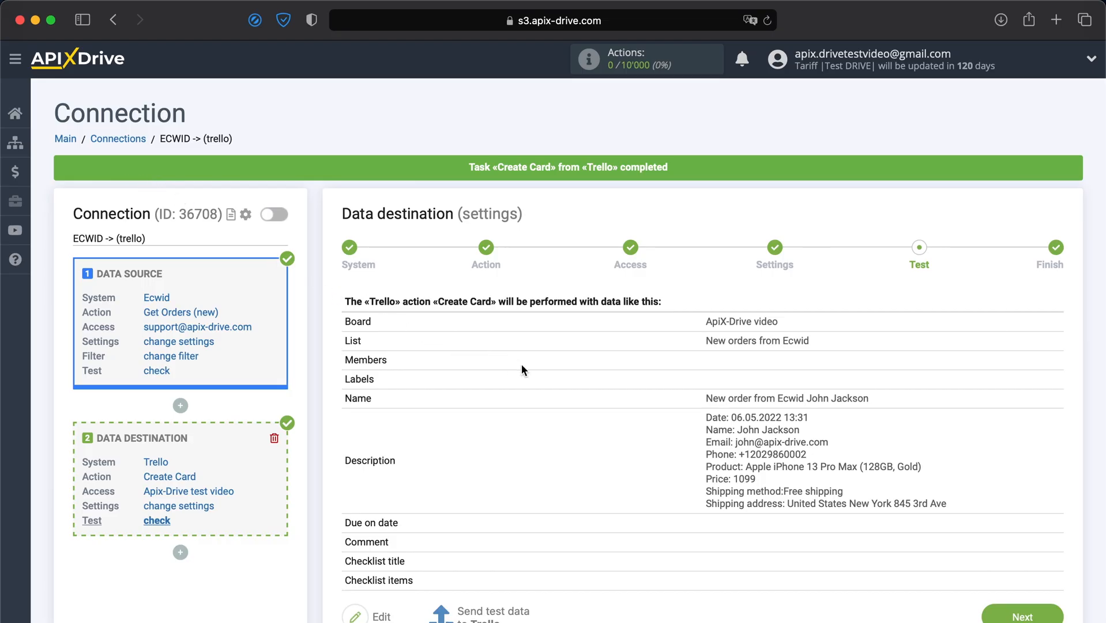
Step: Finish the testing stage and enable automatic updates for the Ecwid-to-Trello connection
{"action": "scroll", "coordinate": [521, 363], "scroll_direction": "down", "scroll_amount": 1}
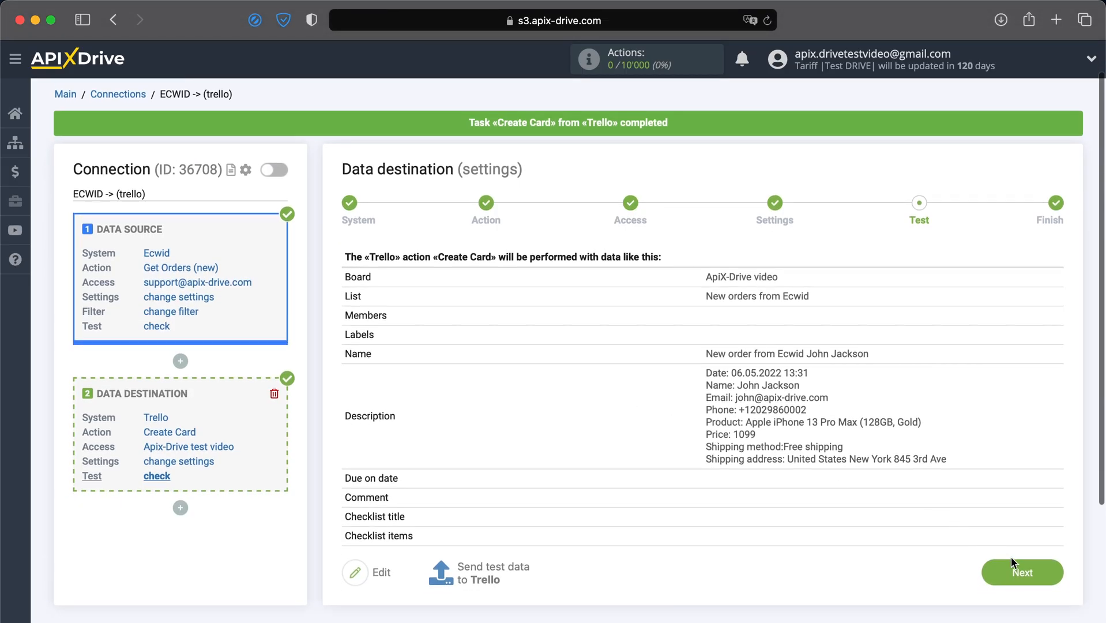
{"action": "left_click", "coordinate": [1024, 574]}
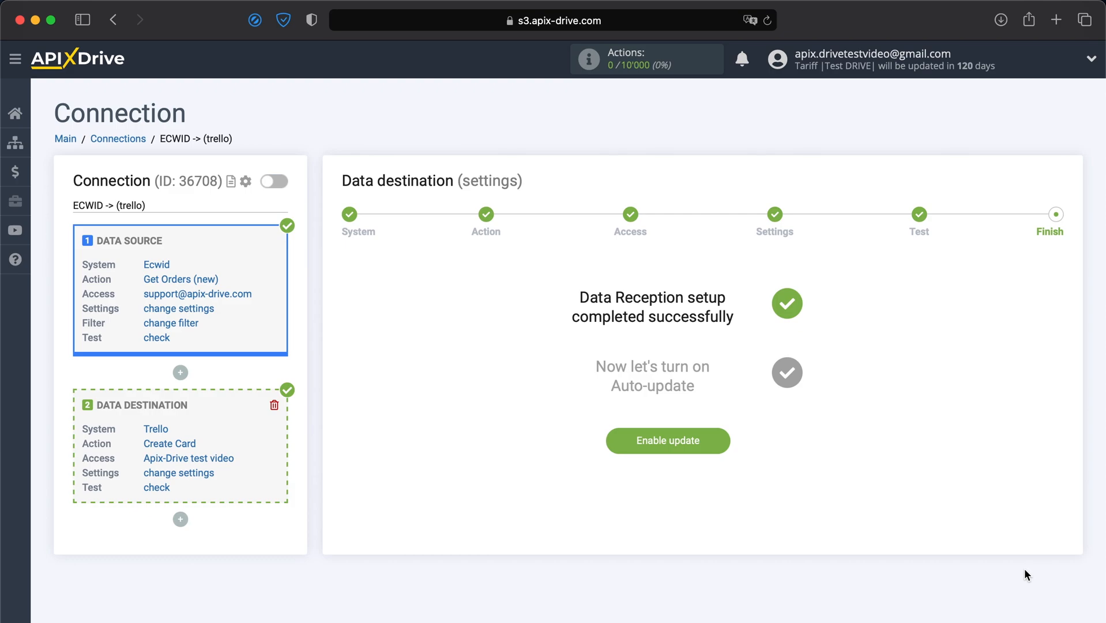
{"action": "left_click", "coordinate": [694, 449]}
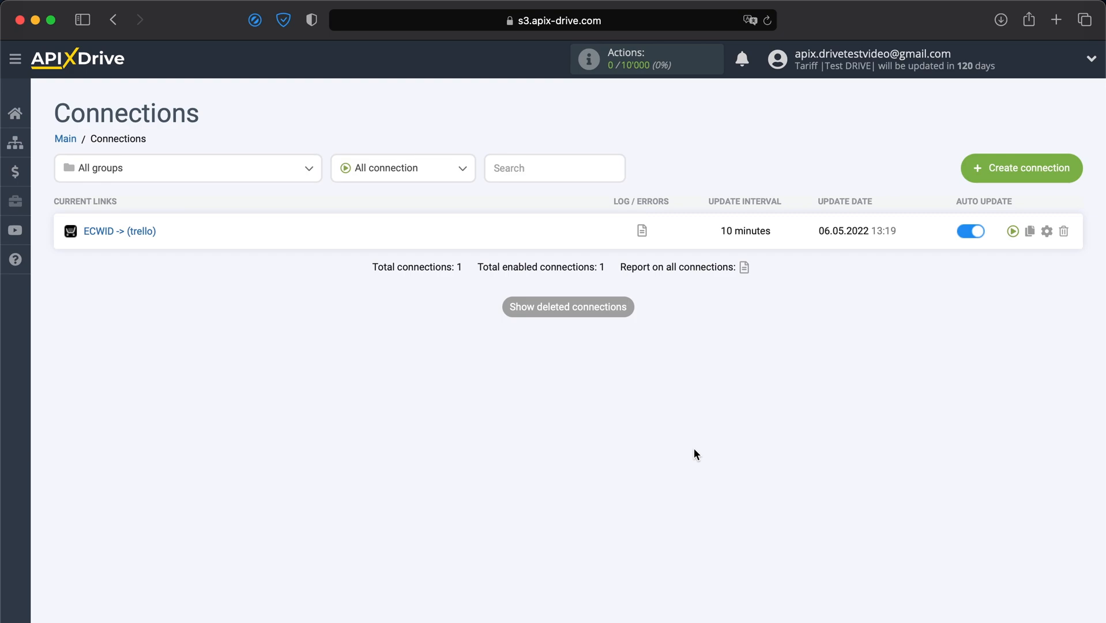
Step: Set the connection's update interval to 5 minutes and save the settings
{"action": "left_click", "coordinate": [1047, 230]}
{"action": "left_click", "coordinate": [690, 352]}
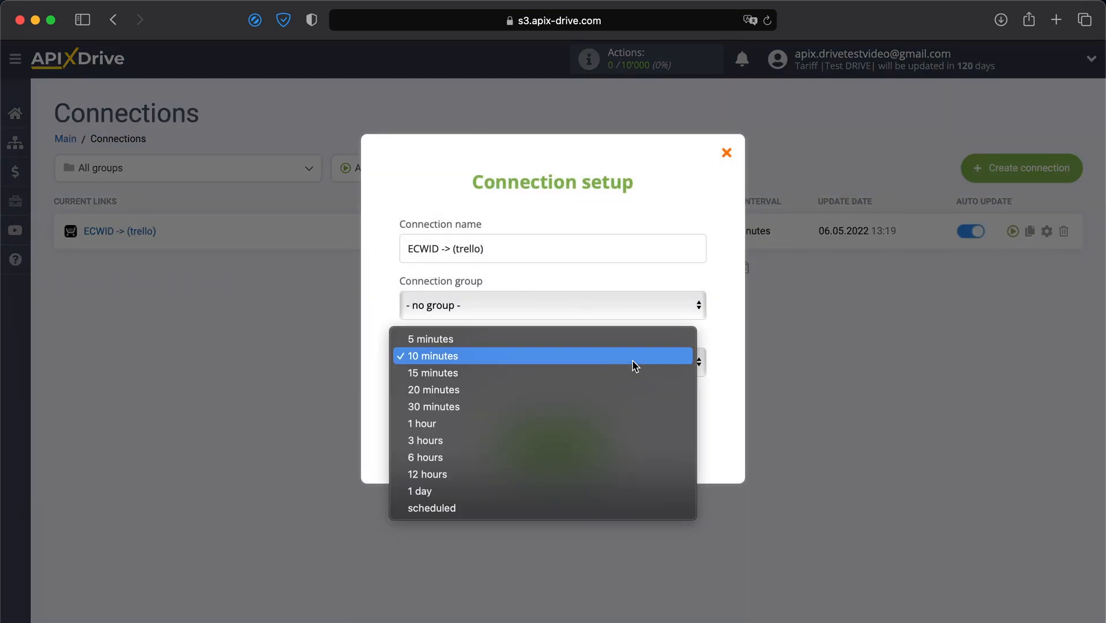
{"action": "left_click", "coordinate": [639, 341]}
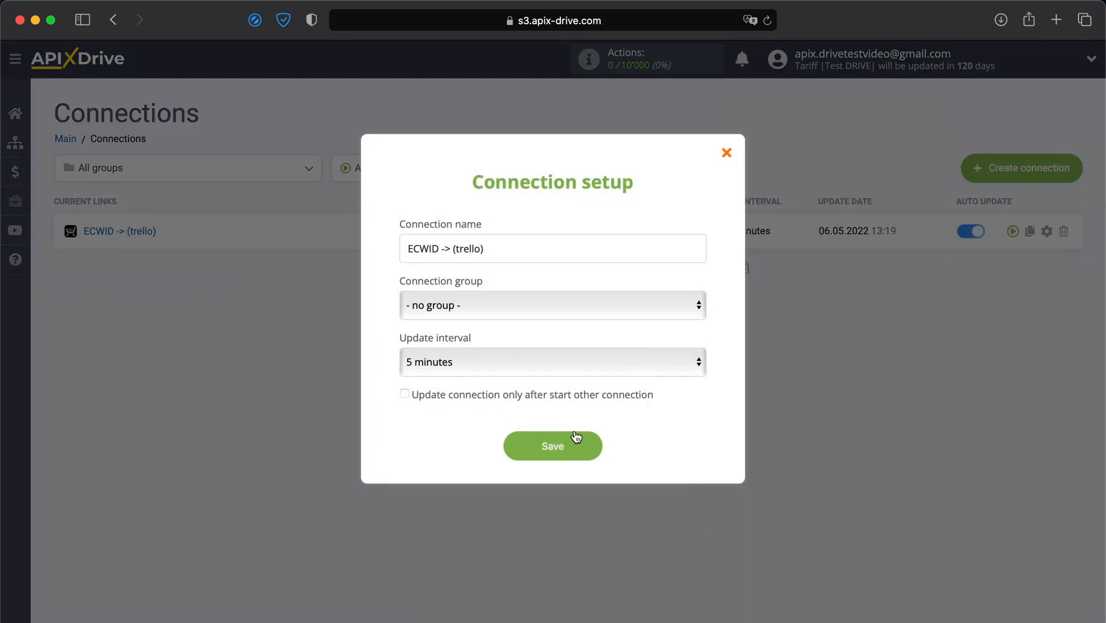
{"action": "left_click", "coordinate": [570, 445]}
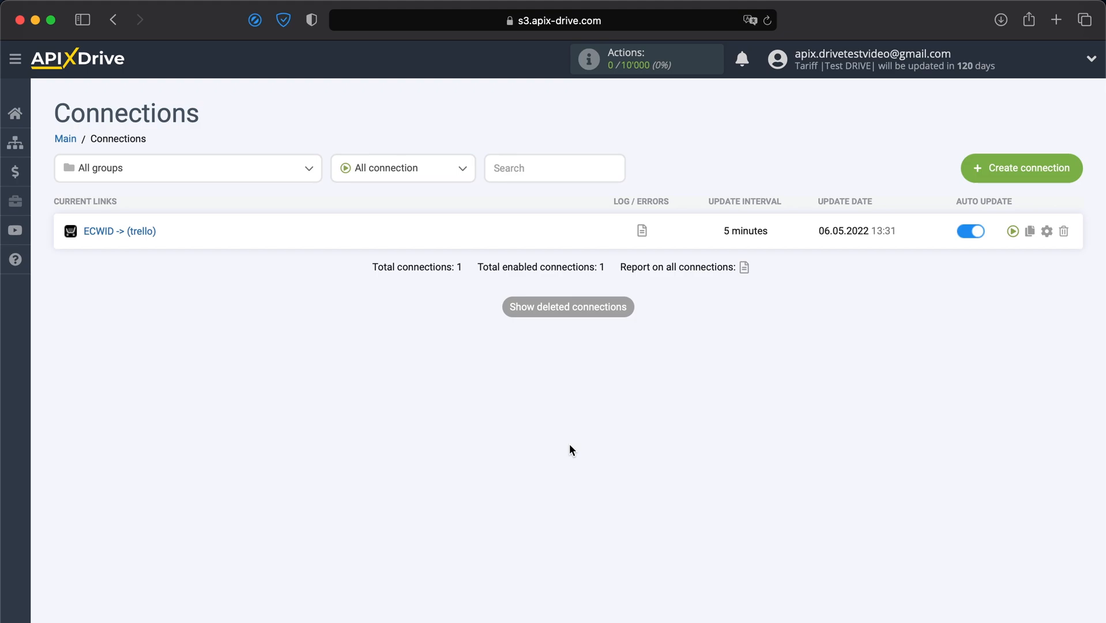